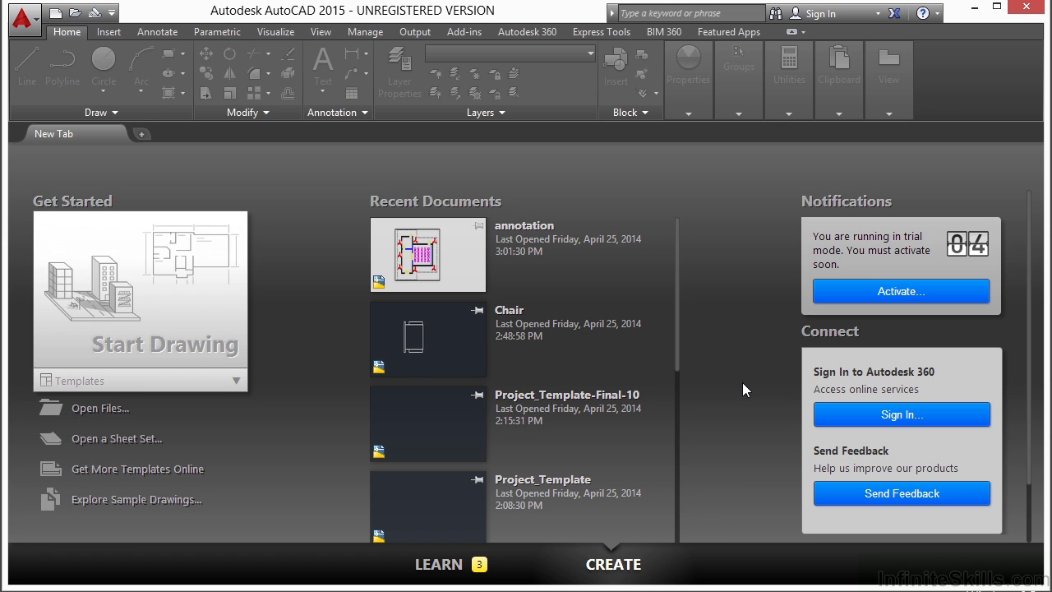
Open the drawing file Attributed Block Example.dwg.
{"action": "left_click", "coordinate": [85, 408]}
{"action": "left_click", "coordinate": [480, 184]}
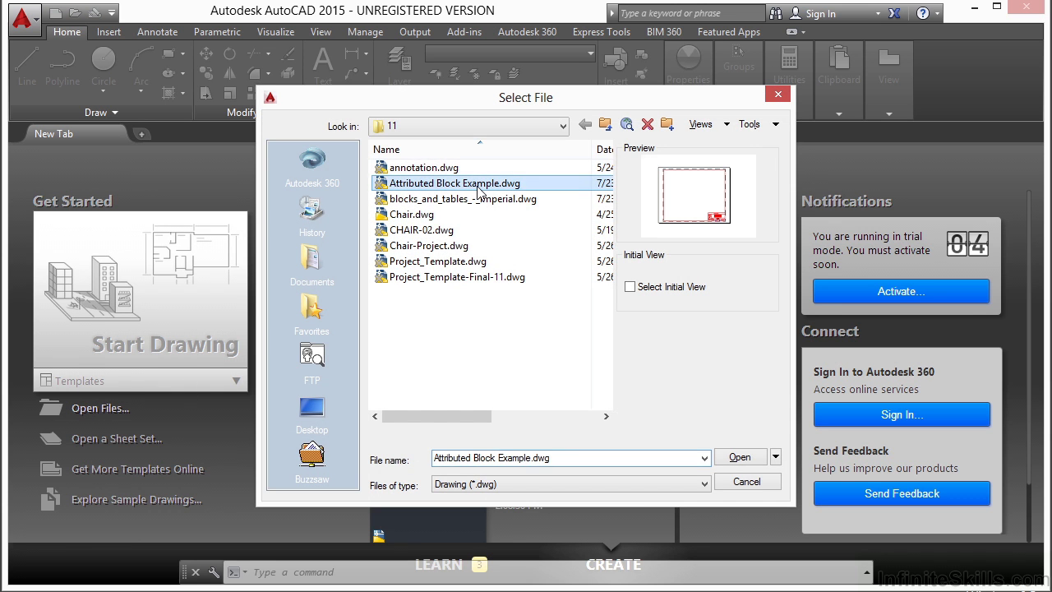
{"action": "left_click", "coordinate": [739, 457]}
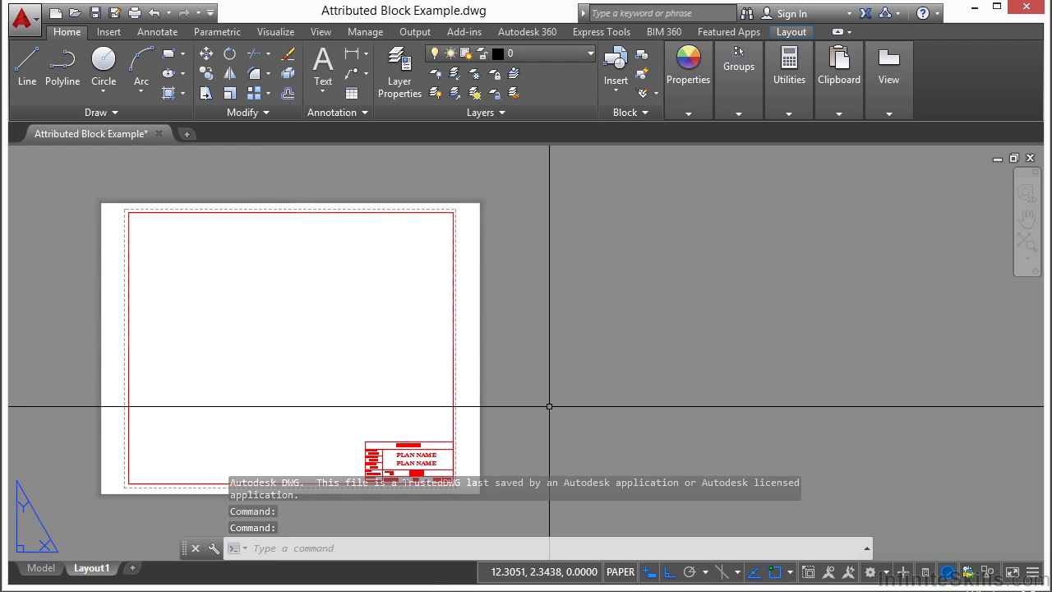
Examine the title block in the sheet's lower corner, selecting it to inspect its fixed labels and attribute text.
{"action": "middle_click_drag", "start_coordinate": [401, 399], "coordinate": [441, 354]}
{"action": "scroll", "coordinate": [441, 354], "scroll_direction": "up", "scroll_amount": 4}
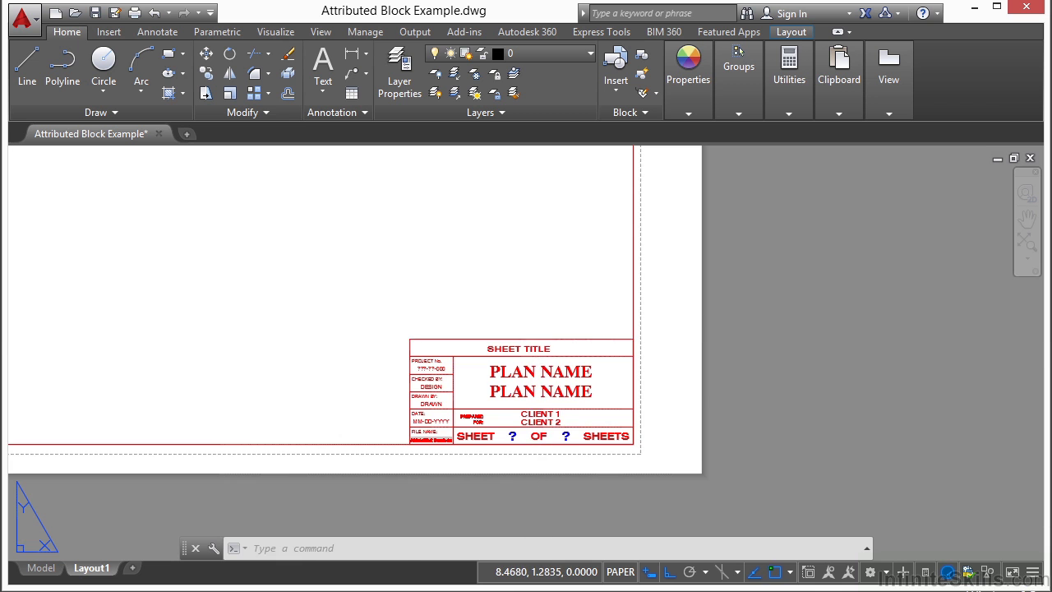
{"action": "left_click", "coordinate": [547, 336]}
{"action": "left_click", "coordinate": [399, 364]}
{"action": "scroll", "coordinate": [543, 378], "scroll_direction": "up", "scroll_amount": 2}
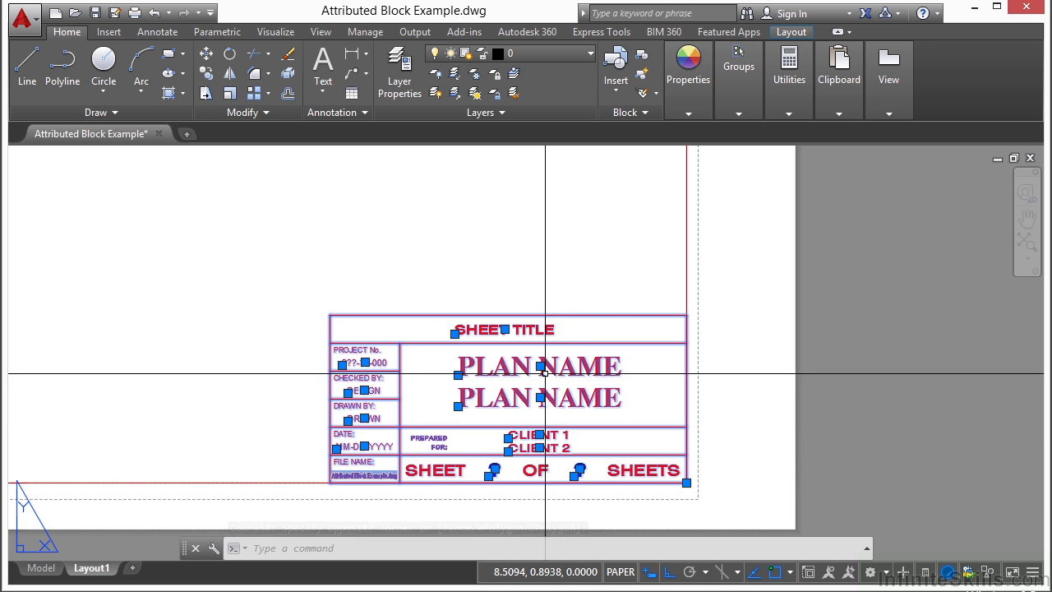
{"action": "scroll", "coordinate": [450, 460], "scroll_direction": "up", "scroll_amount": 4}
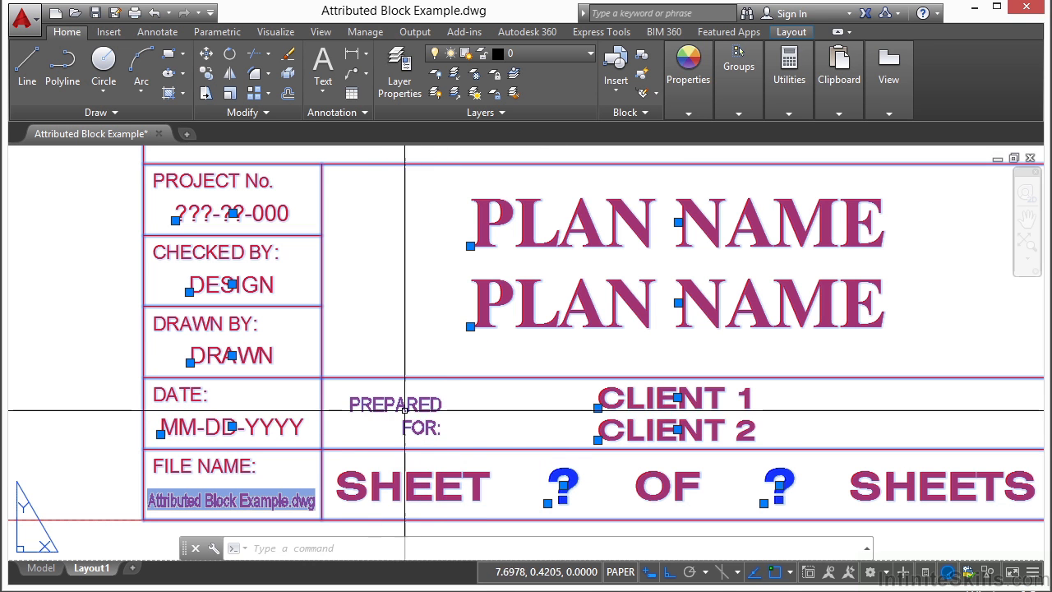
{"action": "mouse_move", "coordinate": [441, 426]}
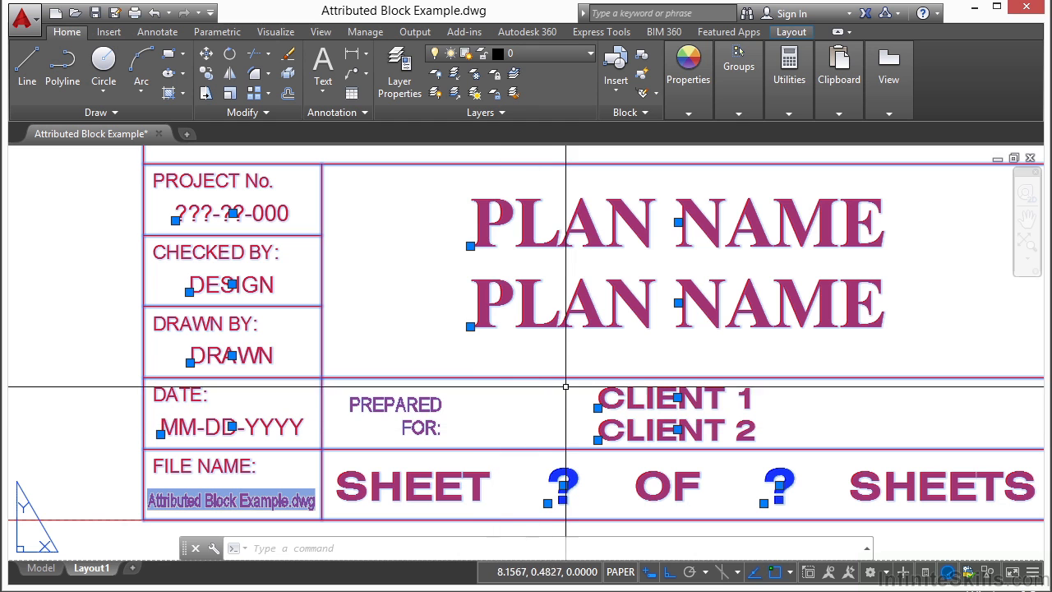
{"action": "key", "text": "Escape"}
Set the title block's PLAN NAME #1 attribute to DRAWING TITLE in the Enhanced Attribute Editor.
{"action": "double_click", "coordinate": [493, 427]}
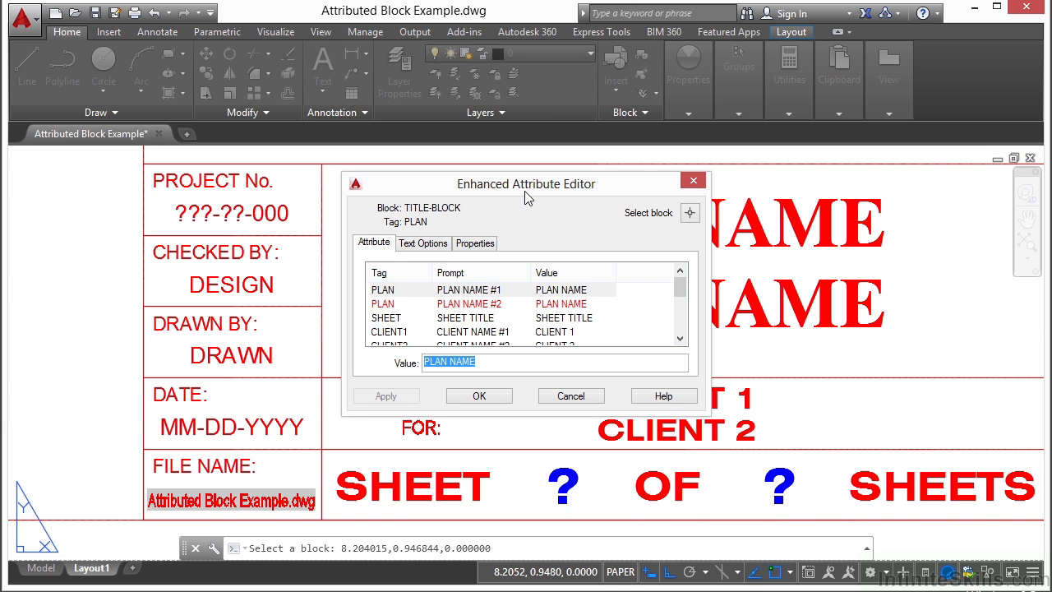
{"action": "left_click_drag", "start_coordinate": [549, 183], "coordinate": [264, 182]}
{"action": "left_click", "coordinate": [104, 291]}
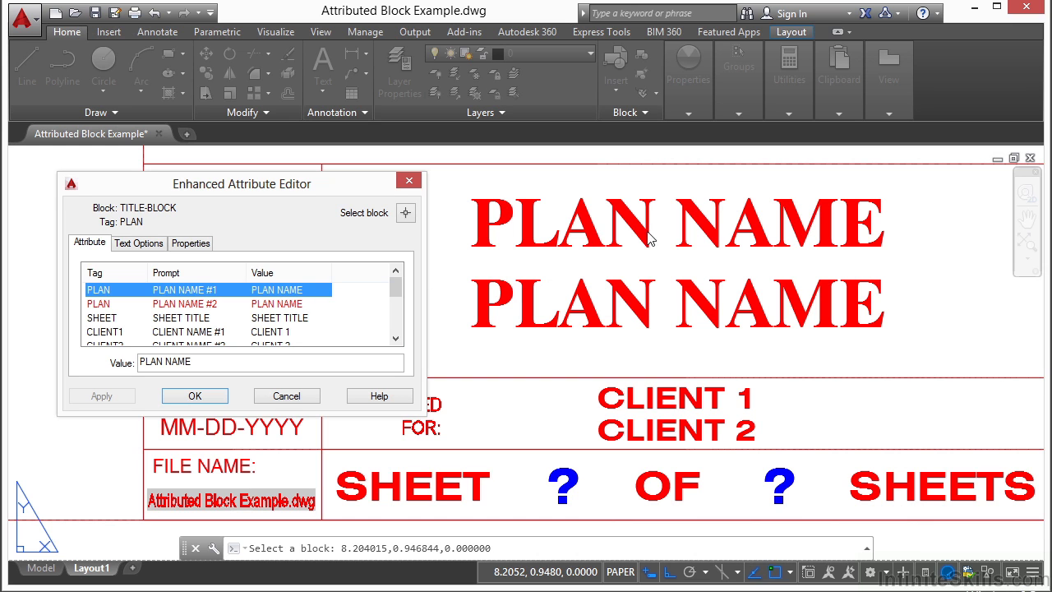
{"action": "left_click", "coordinate": [211, 370]}
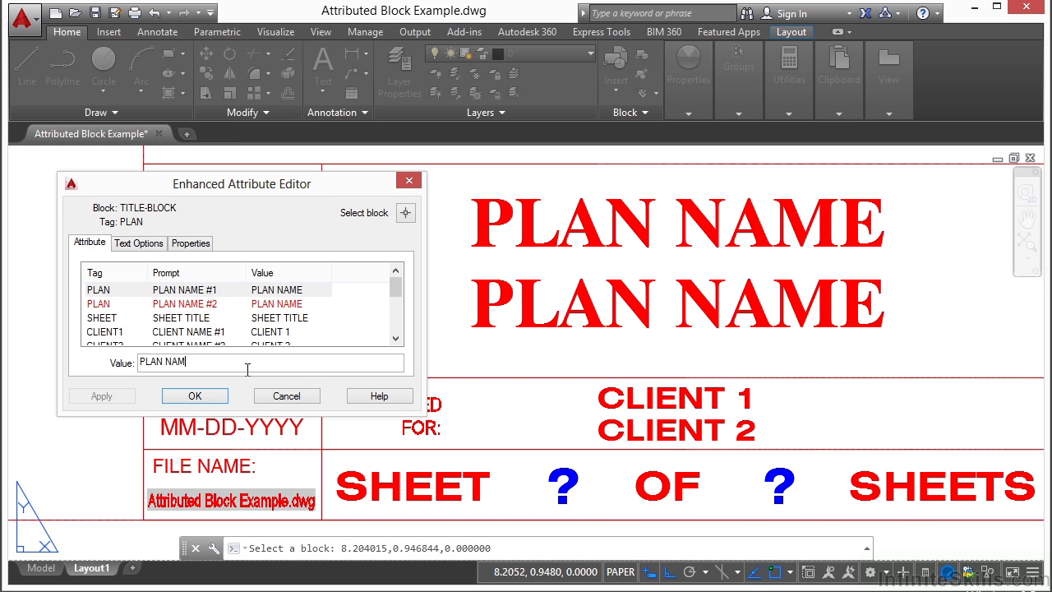
{"action": "key", "text": "BackSpace"}
{"action": "key", "text": "BackSpace"}
{"action": "key", "text": "BackSpace"}
{"action": "key", "text": "BackSpace"}
{"action": "key", "text": "BackSpace"}
{"action": "key", "text": "BackSpace"}
{"action": "key", "text": "BackSpace"}
{"action": "key", "text": "BackSpace"}
{"action": "key", "text": "BackSpace"}
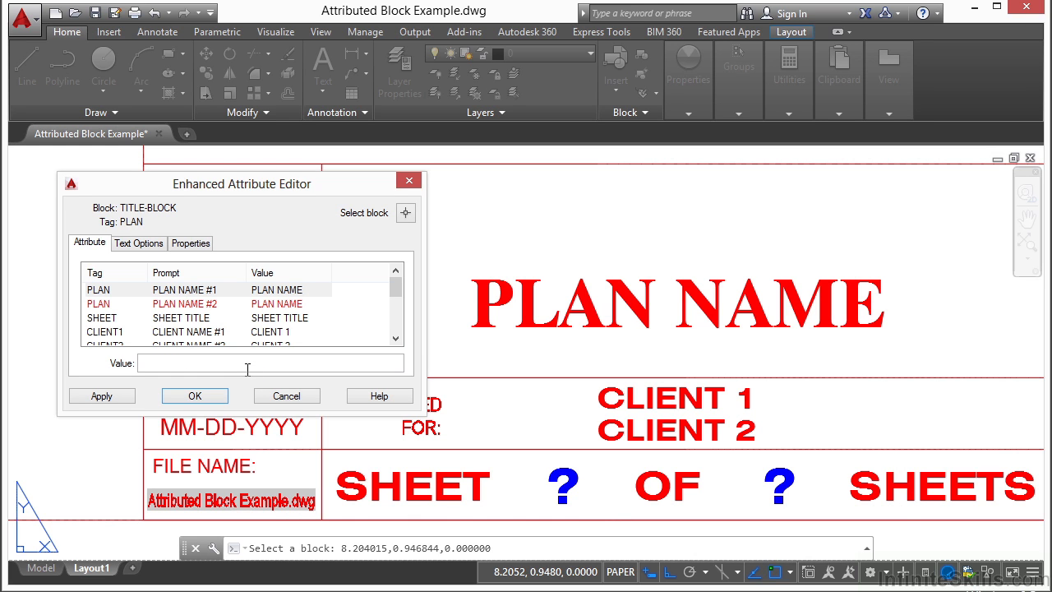
{"action": "type", "text": "DRAWING TITLE"}
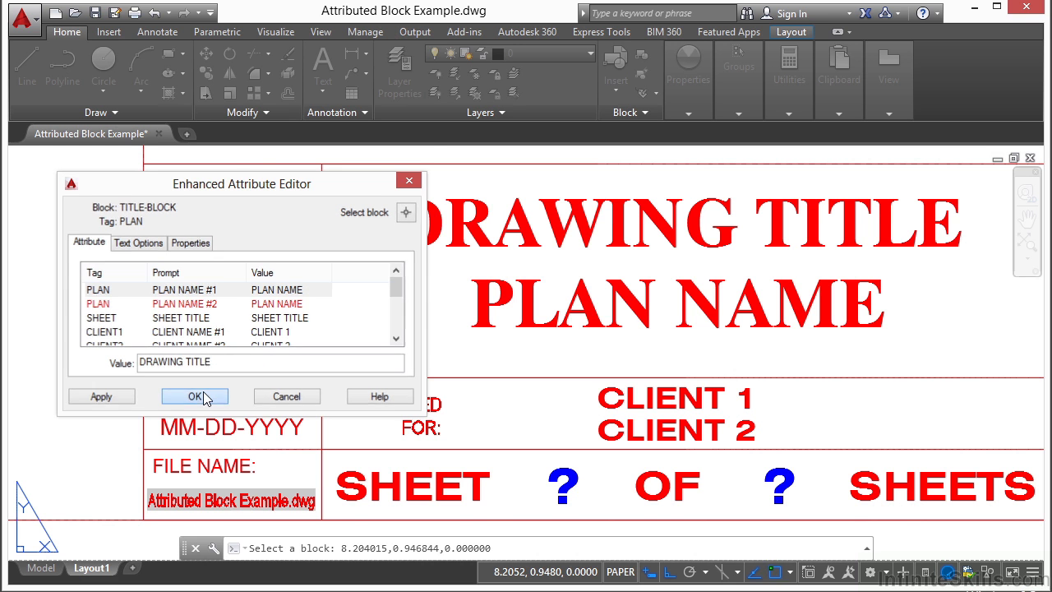
{"action": "left_click", "coordinate": [195, 395]}
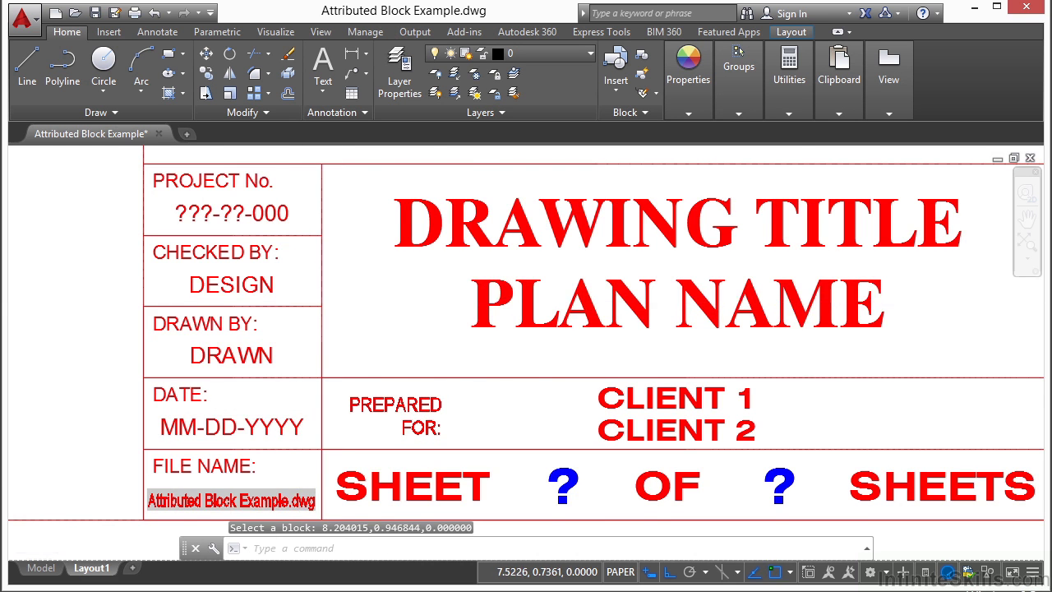
Edit the title block's second PLAN NAME line in place so that it reads SUB TITLE.
{"action": "scroll", "coordinate": [347, 294], "scroll_direction": "down", "scroll_amount": 2}
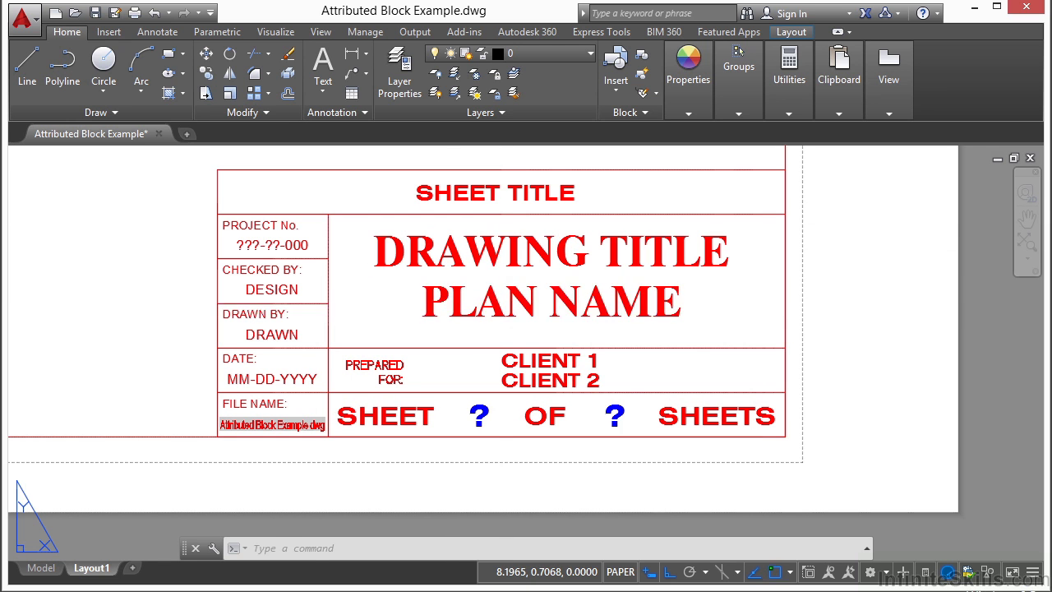
{"action": "double_click", "coordinate": [490, 305], "text": "ctrl"}
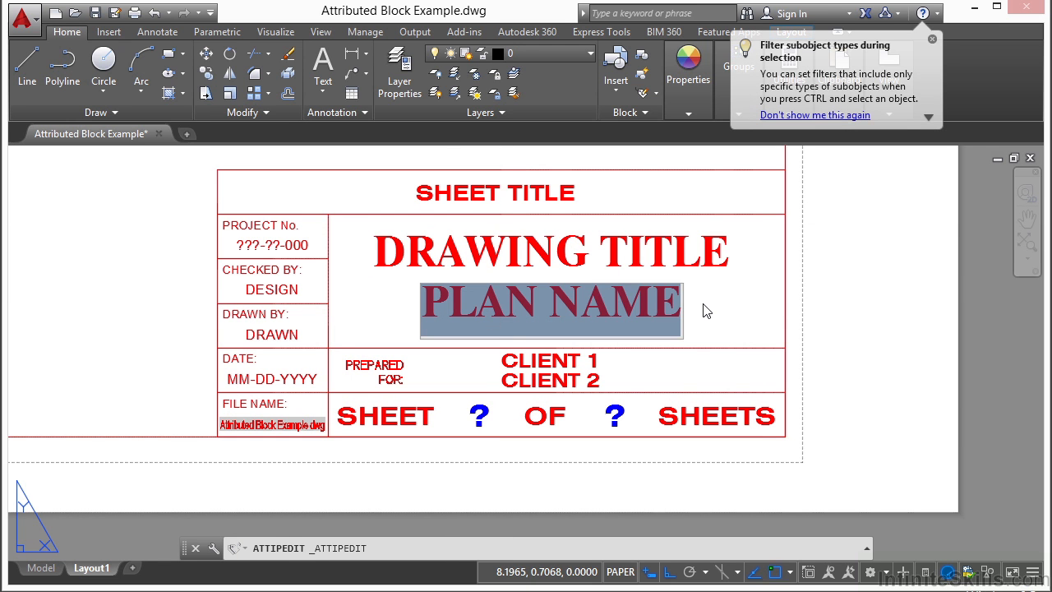
{"action": "type", "text": "SUB TIT"}
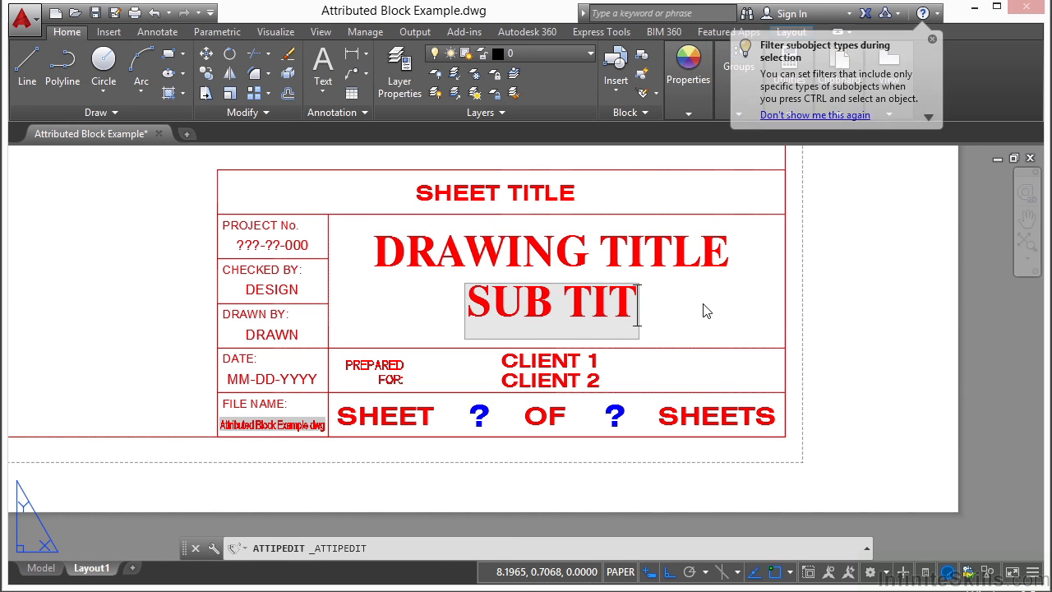
{"action": "type", "text": "LE"}
{"action": "left_click", "coordinate": [702, 306]}
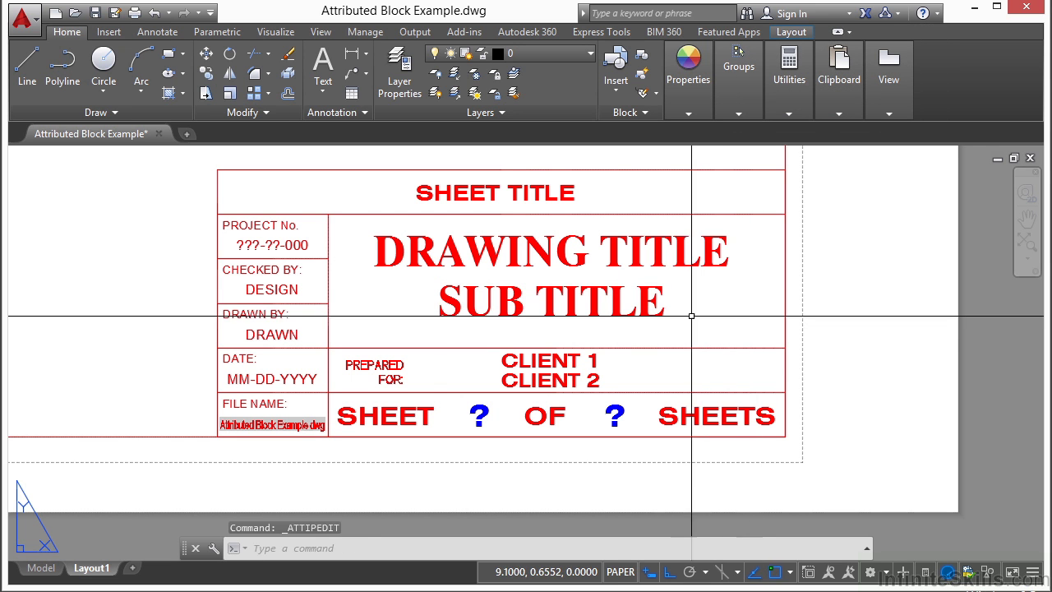
Set the title block's SHEET TITLE attribute to WHAT MY DRAWING IS ABOUT in the Enhanced Attribute Editor.
{"action": "double_click", "coordinate": [654, 310]}
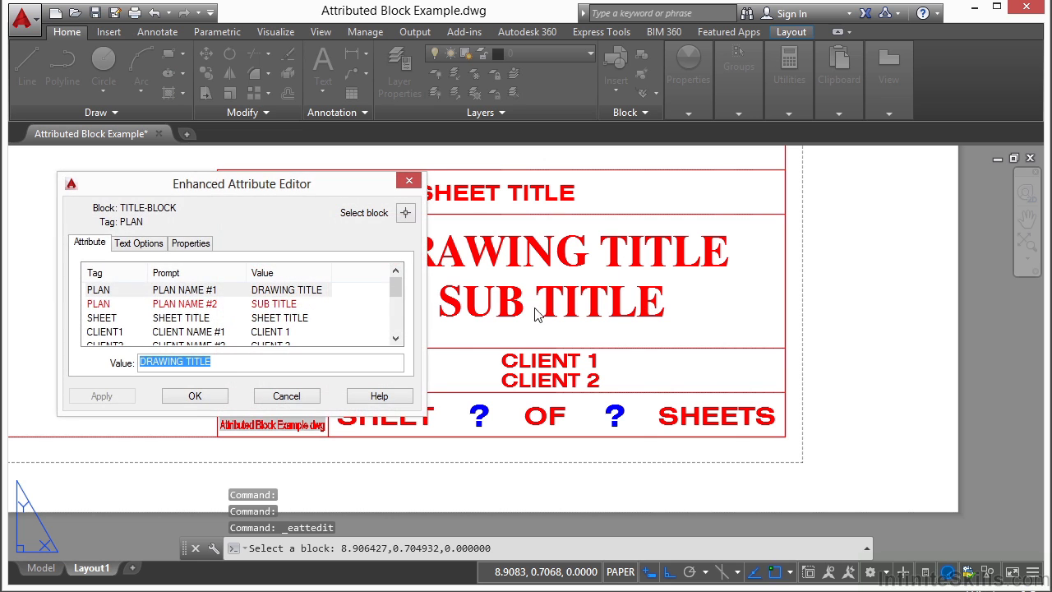
{"action": "left_click", "coordinate": [268, 318]}
{"action": "left_click", "coordinate": [269, 331]}
{"action": "scroll", "coordinate": [313, 316], "scroll_direction": "down", "scroll_amount": 1}
{"action": "scroll", "coordinate": [319, 311], "scroll_direction": "up", "scroll_amount": 1}
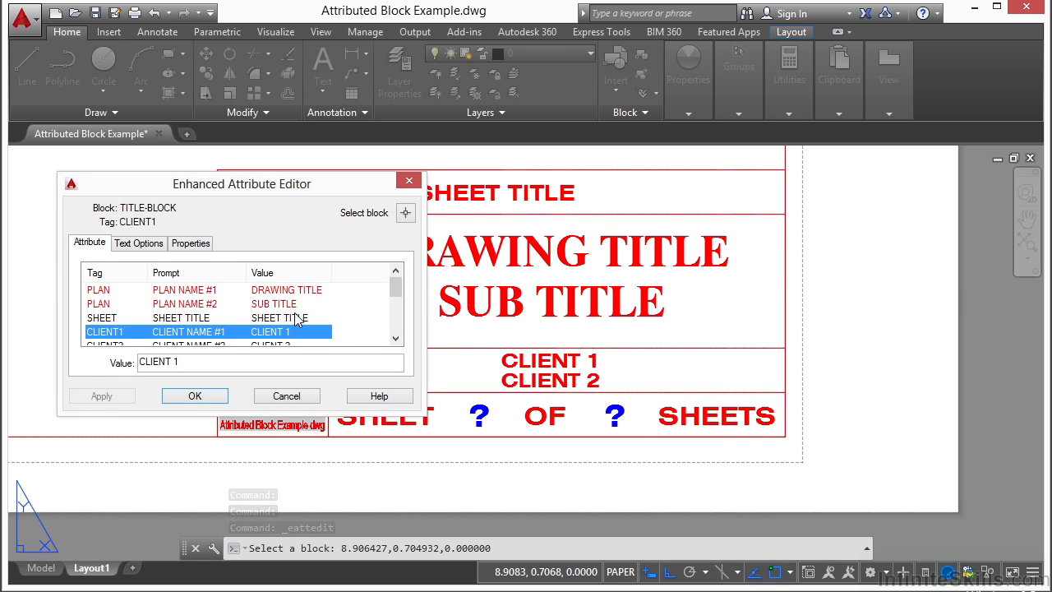
{"action": "left_click", "coordinate": [294, 317]}
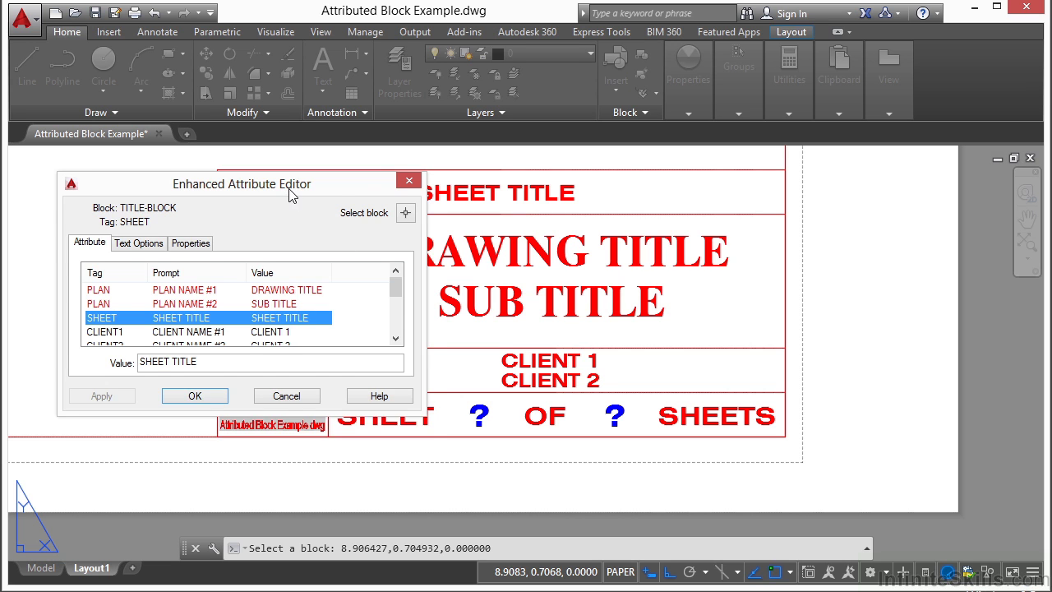
{"action": "left_click_drag", "start_coordinate": [289, 188], "coordinate": [295, 243]}
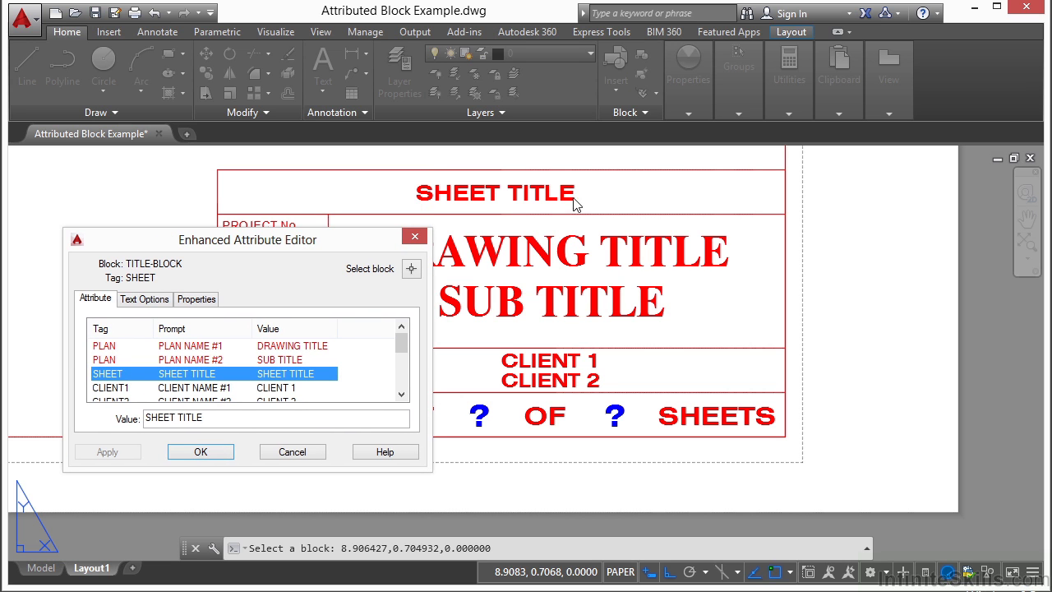
{"action": "left_click", "coordinate": [260, 418]}
{"action": "key", "text": "ctrl+shift+Left"}
{"action": "key", "text": "ctrl+shift+Left"}
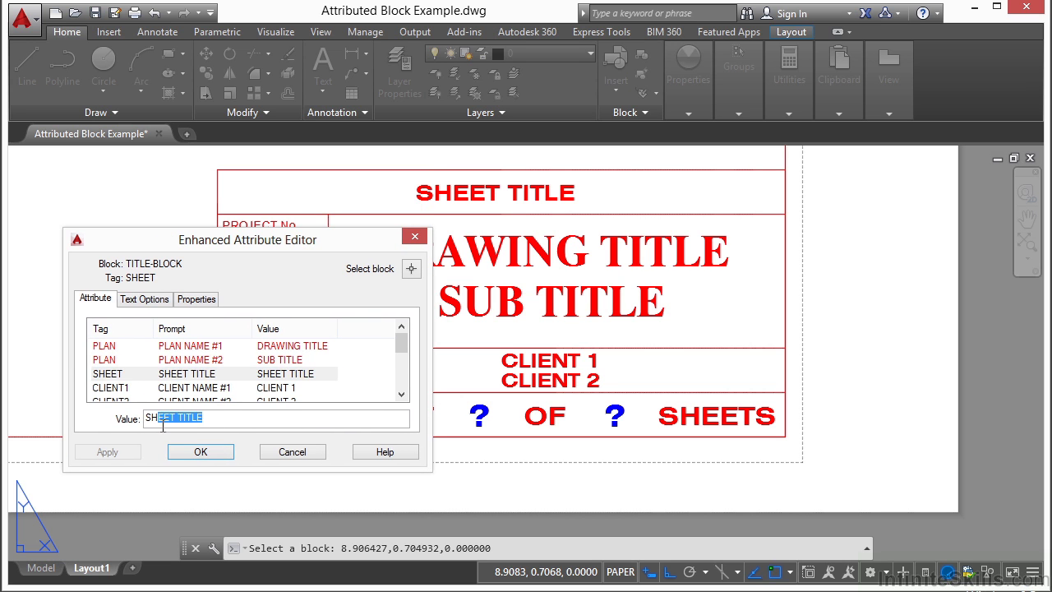
{"action": "type", "text": "WHAT MY DRAWING IS ABOUT"}
{"action": "key", "text": "Return"}
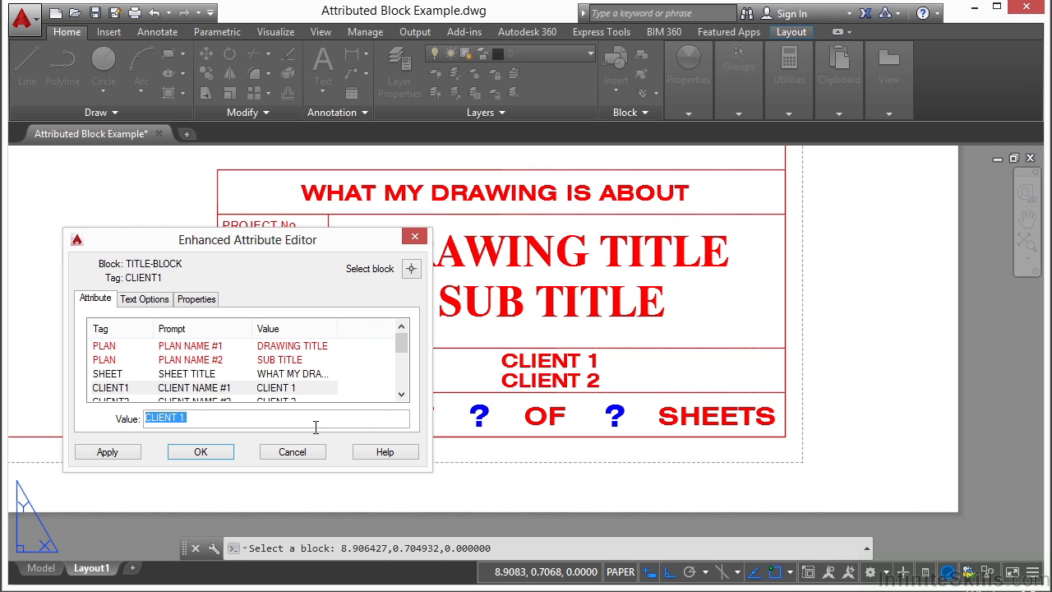
Set the CLIENT1 attribute to ABC CO. and clear the value of the CLIENT2 attribute.
{"action": "type", "text": "ABC CO."}
{"action": "key", "text": "Return"}
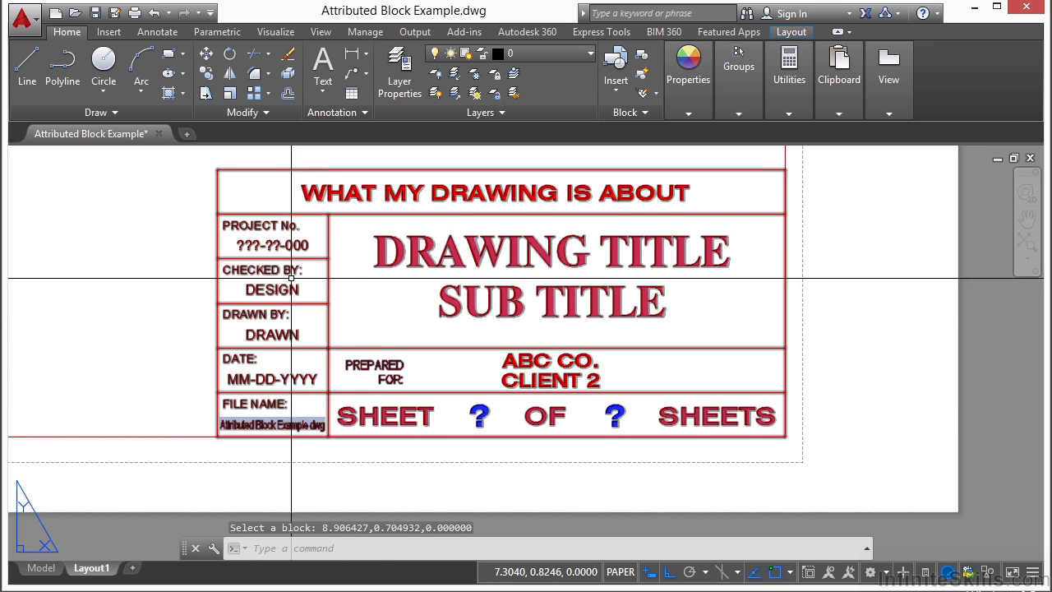
{"action": "left_click", "coordinate": [556, 380]}
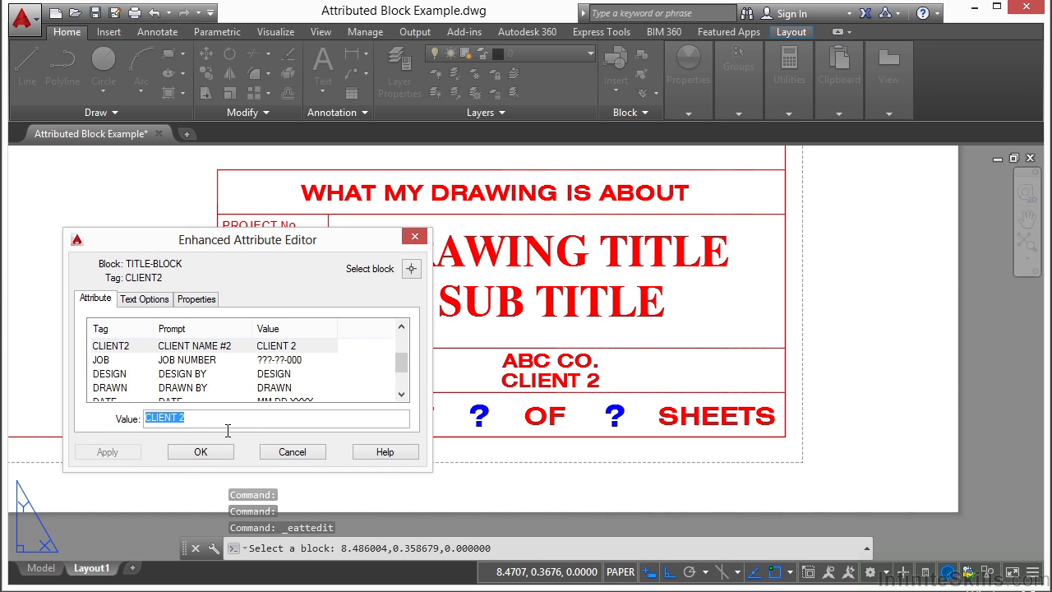
{"action": "key", "text": "BackSpace"}
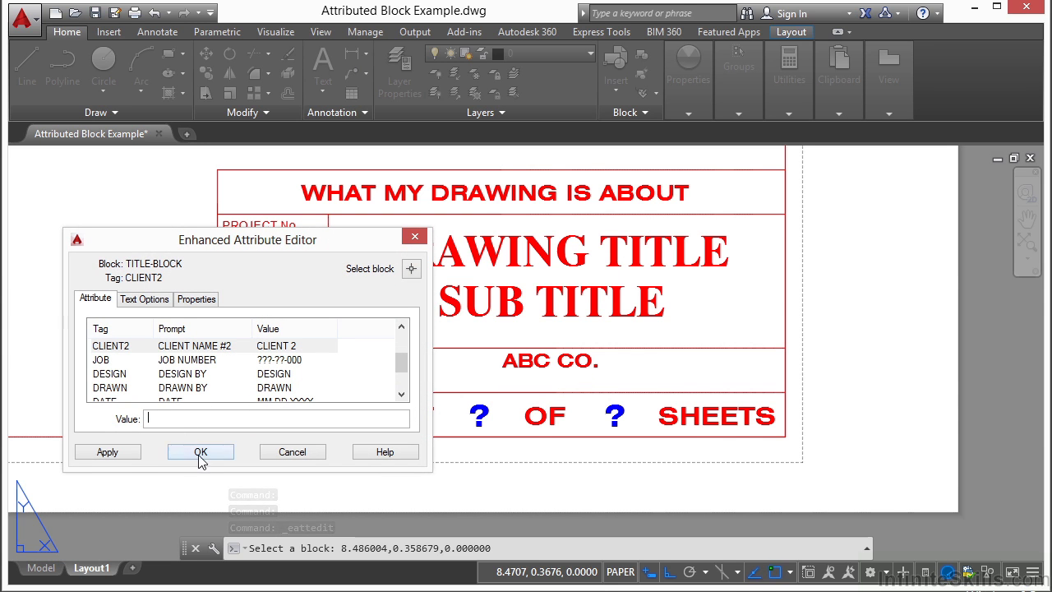
{"action": "left_click", "coordinate": [200, 452]}
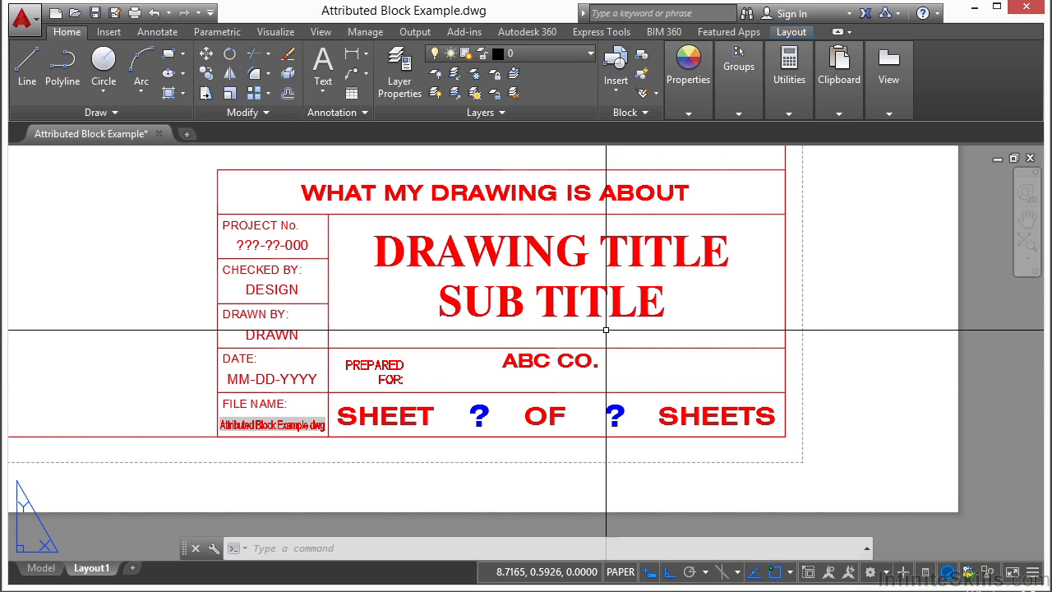
Open the title block in the Block Editor and close the Block Authoring Palettes.
{"action": "left_click", "coordinate": [621, 350]}
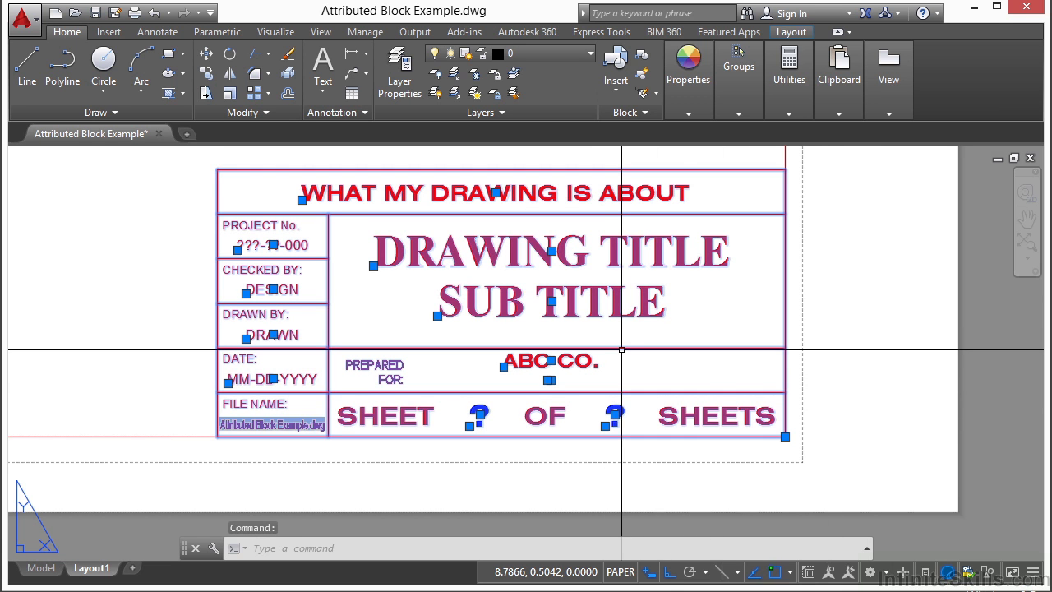
{"action": "right_click", "coordinate": [621, 350]}
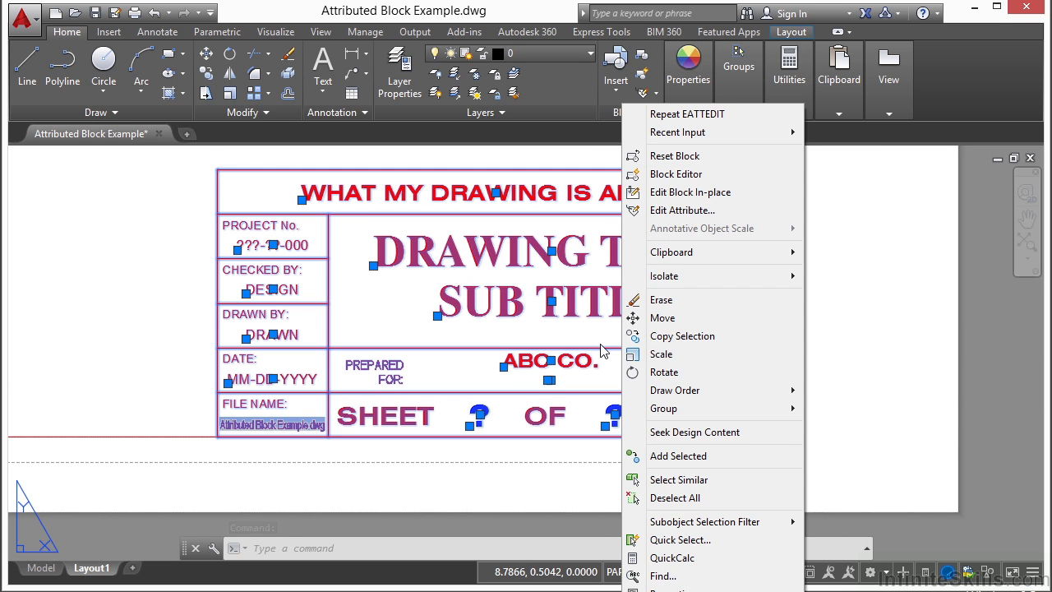
{"action": "left_click", "coordinate": [685, 176]}
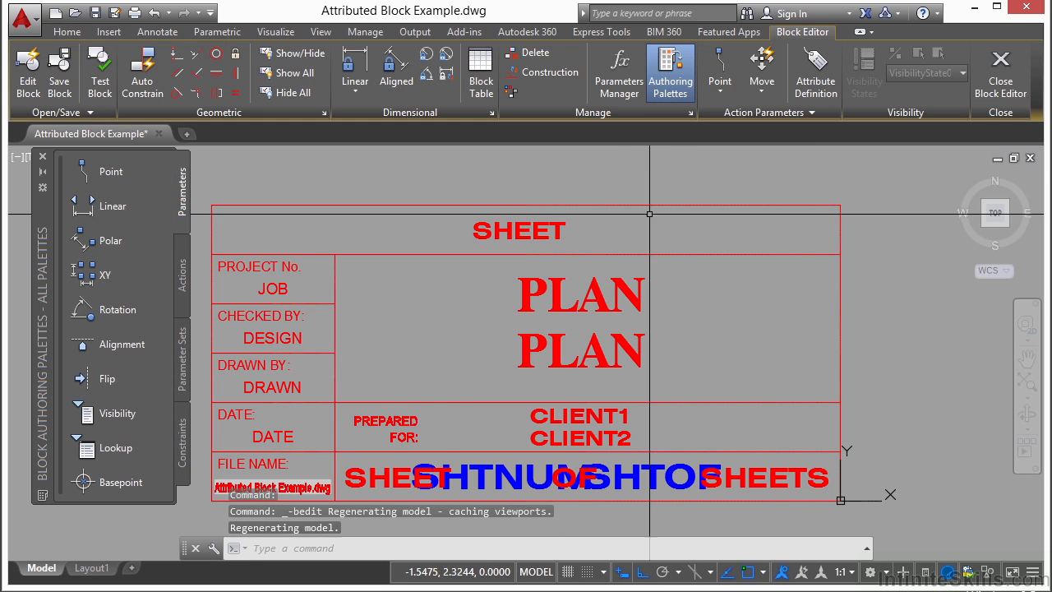
{"action": "left_click", "coordinate": [43, 156]}
{"action": "middle_click_drag", "start_coordinate": [491, 333], "coordinate": [445, 339]}
Review the tag, prompt and default value in the SHEET attribute's definition without altering them.
{"action": "left_click", "coordinate": [467, 219]}
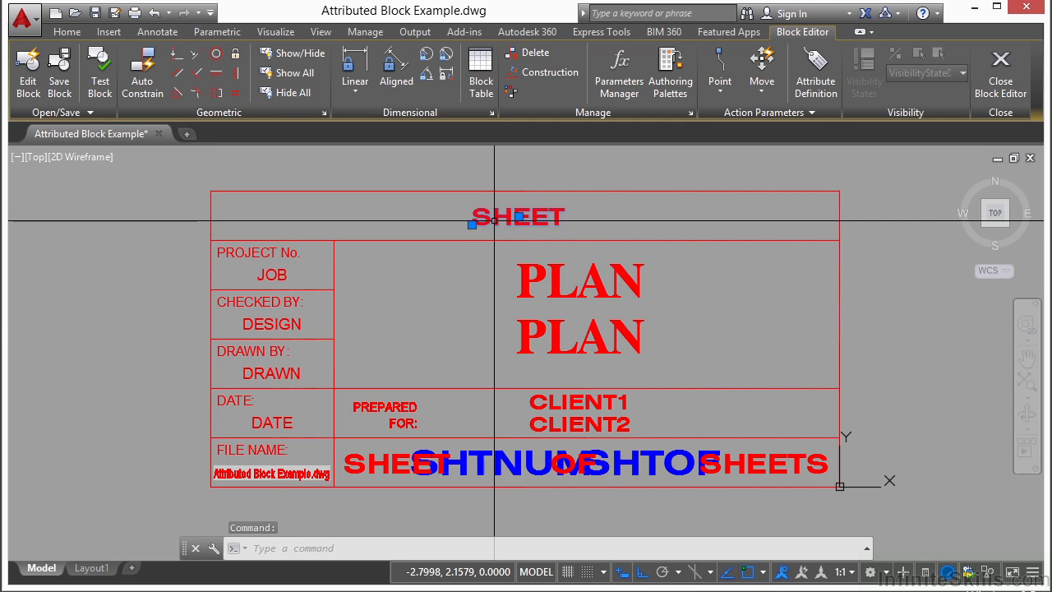
{"action": "left_click", "coordinate": [492, 218]}
{"action": "double_click", "coordinate": [492, 219]}
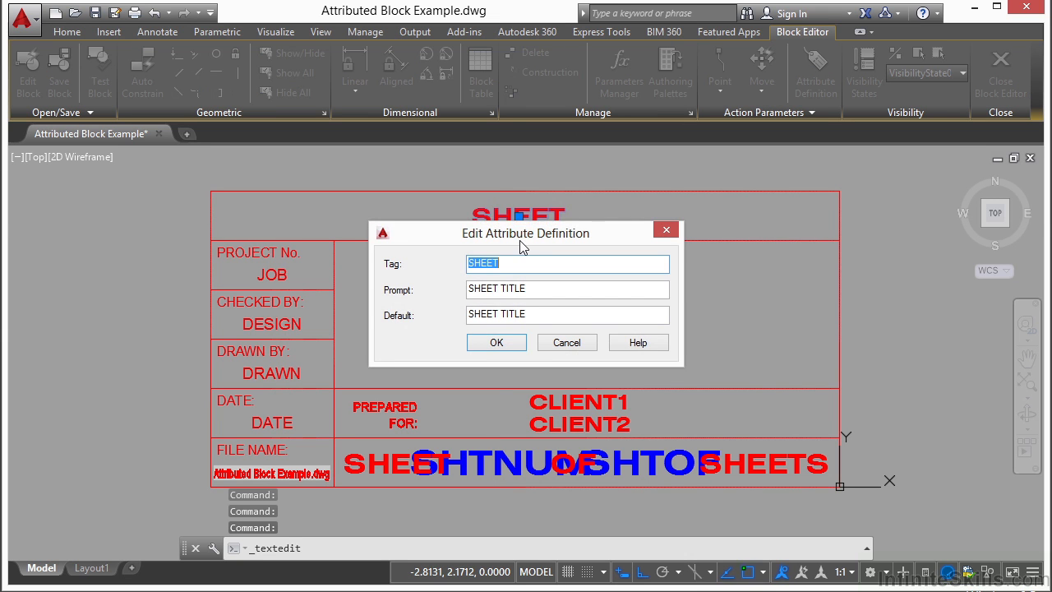
{"action": "left_click_drag", "start_coordinate": [525, 246], "coordinate": [513, 266]}
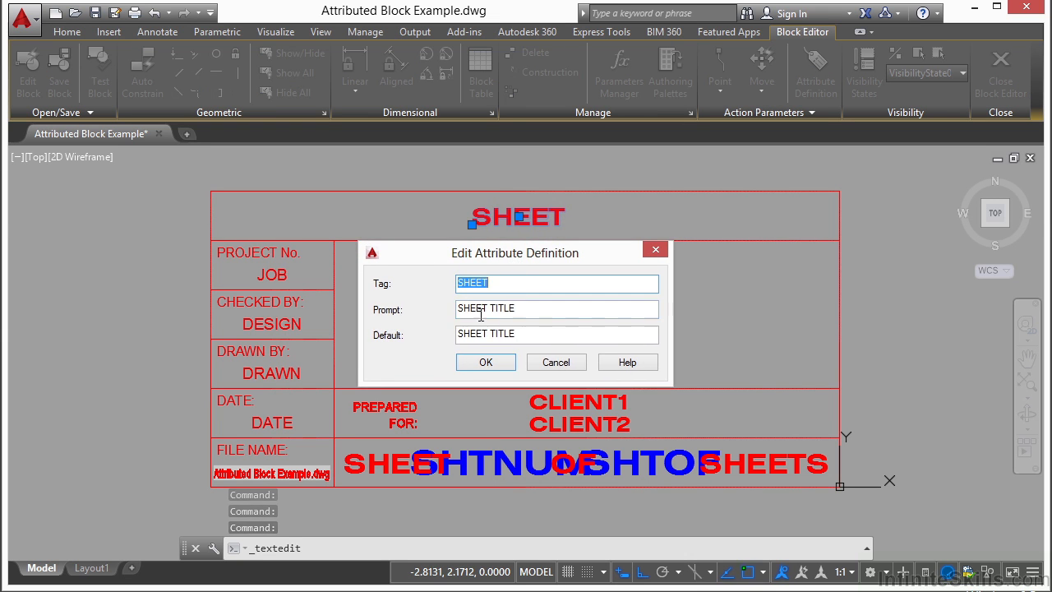
{"action": "left_click", "coordinate": [481, 285]}
{"action": "left_click", "coordinate": [537, 313]}
{"action": "left_click", "coordinate": [537, 338]}
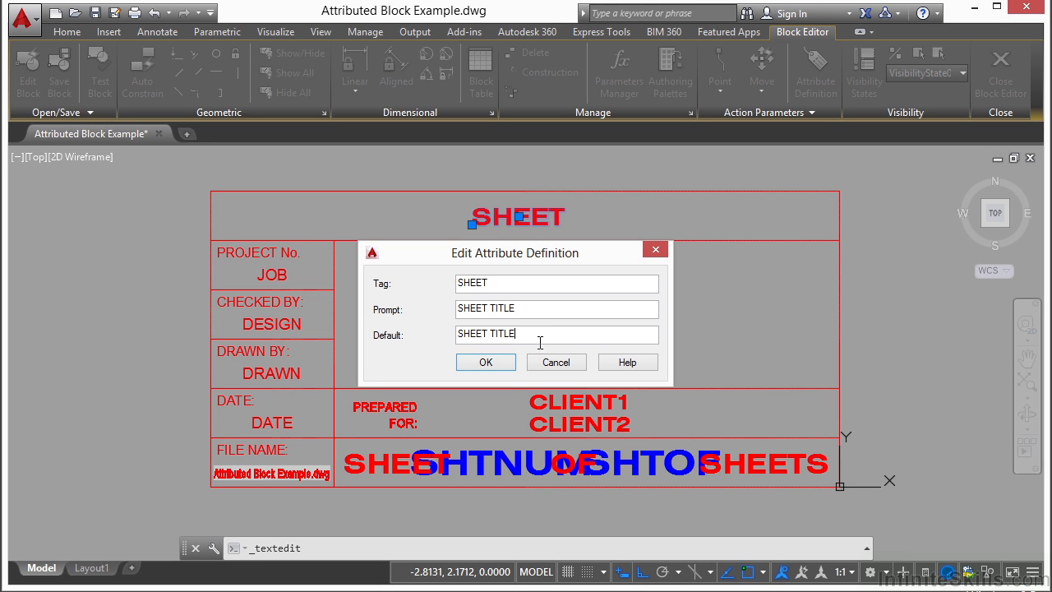
{"action": "left_click", "coordinate": [503, 366]}
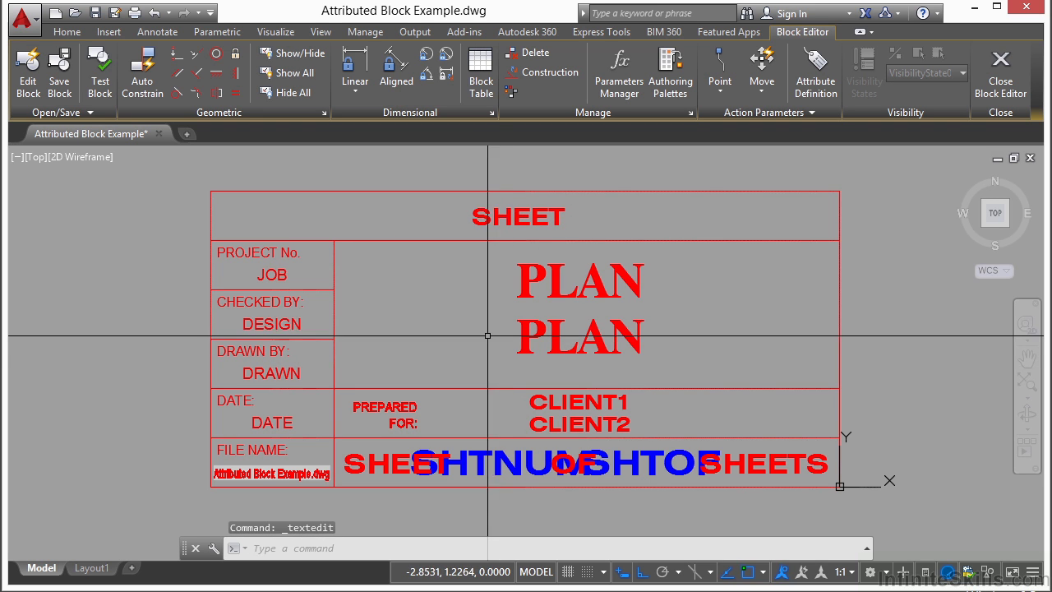
Slide the SHEET attribute tag sideways within the title block's uppermost cell, ending near the cell's centre.
{"action": "left_click", "coordinate": [496, 216]}
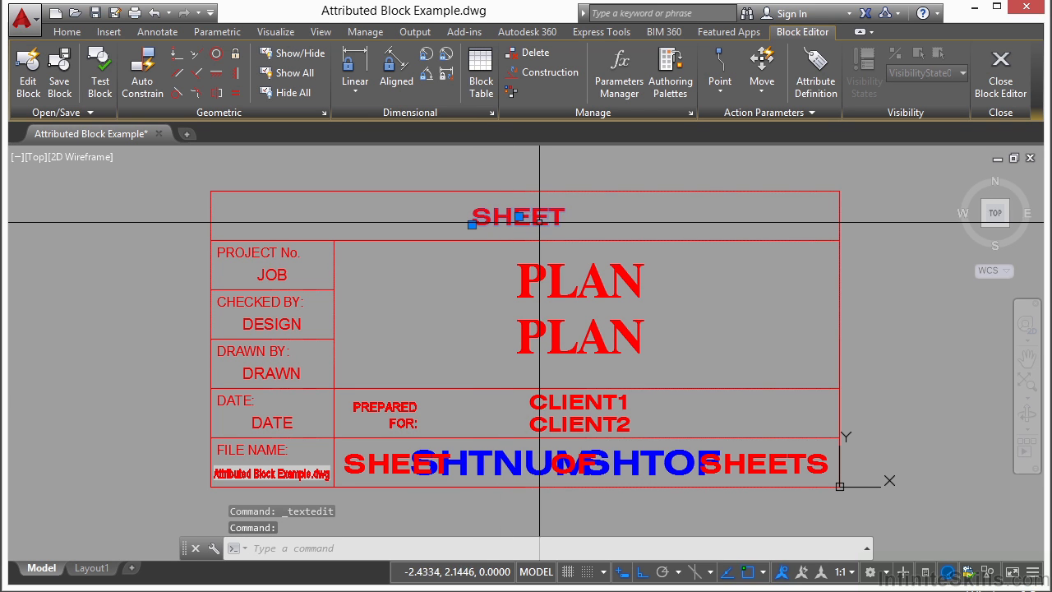
{"action": "left_click", "coordinate": [471, 223]}
{"action": "left_click", "coordinate": [403, 216]}
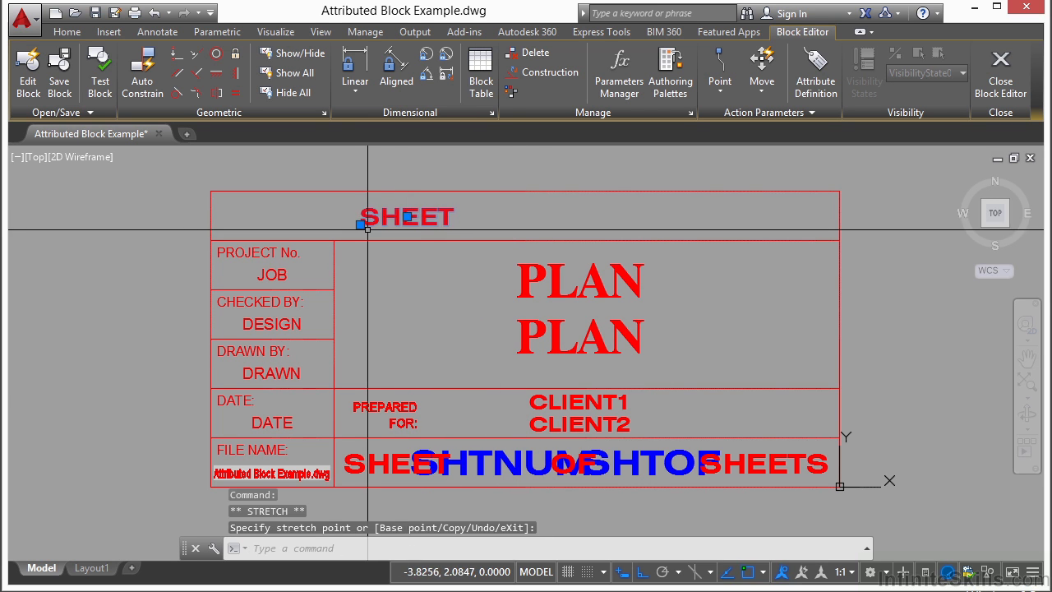
{"action": "left_click", "coordinate": [407, 216]}
{"action": "key", "text": "Escape"}
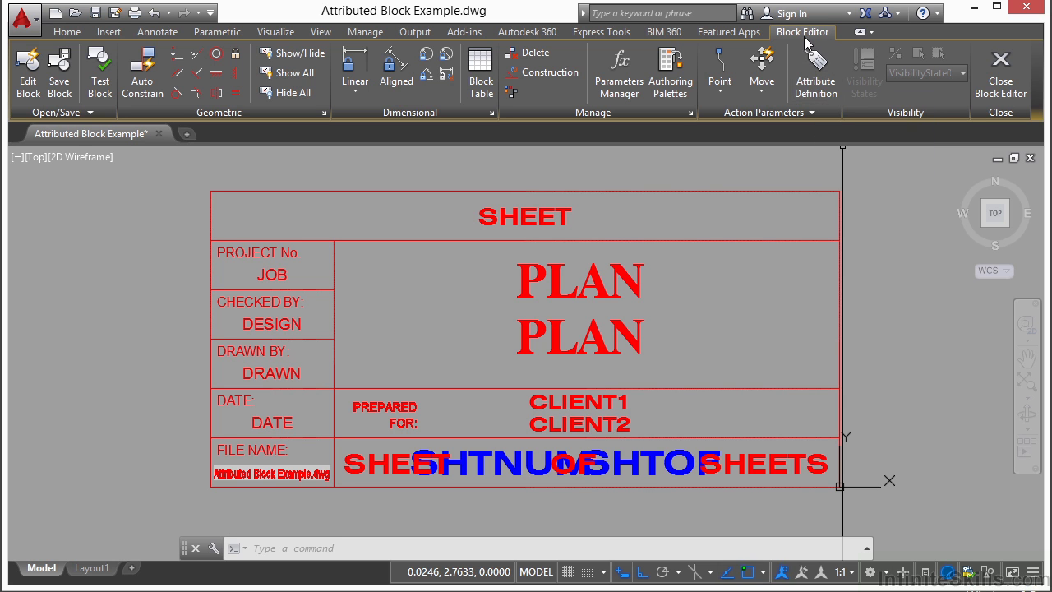
Begin a new attribute definition with Left justification and the Notes text style.
{"action": "left_click", "coordinate": [813, 72]}
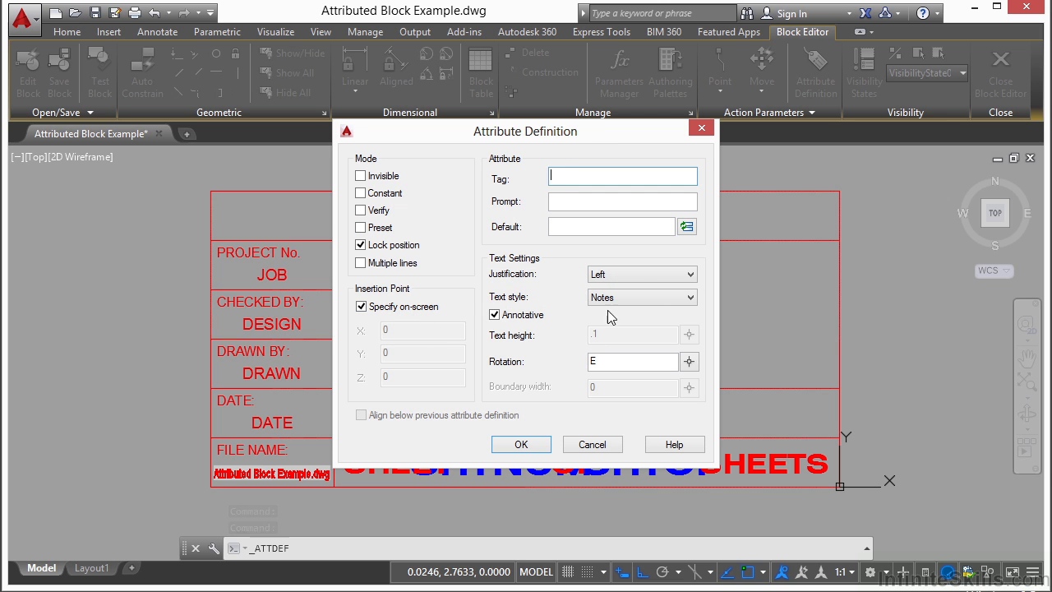
{"action": "left_click", "coordinate": [642, 276]}
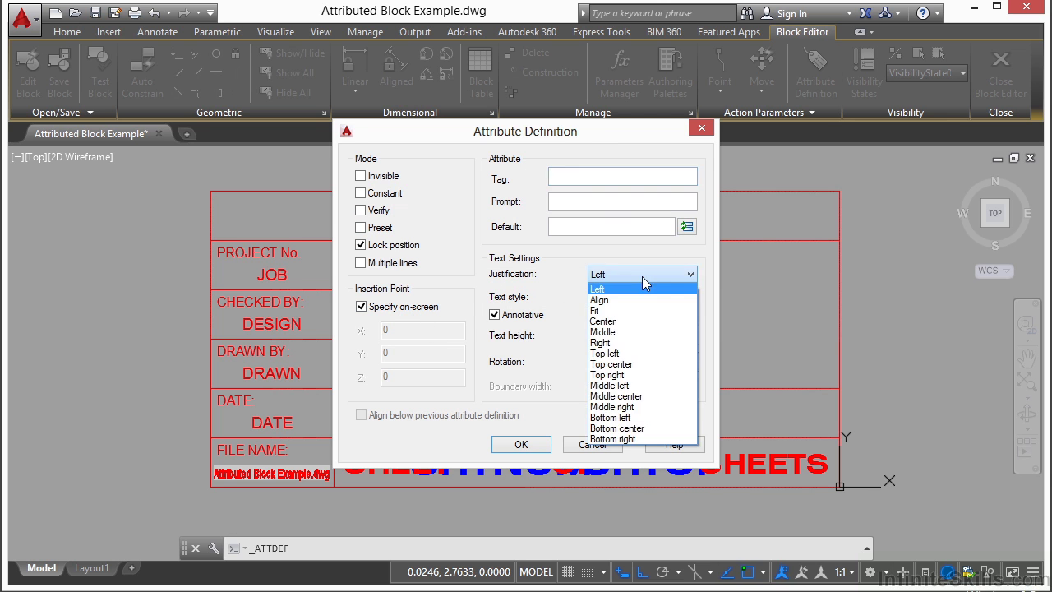
{"action": "left_click", "coordinate": [641, 288]}
{"action": "left_click", "coordinate": [664, 299]}
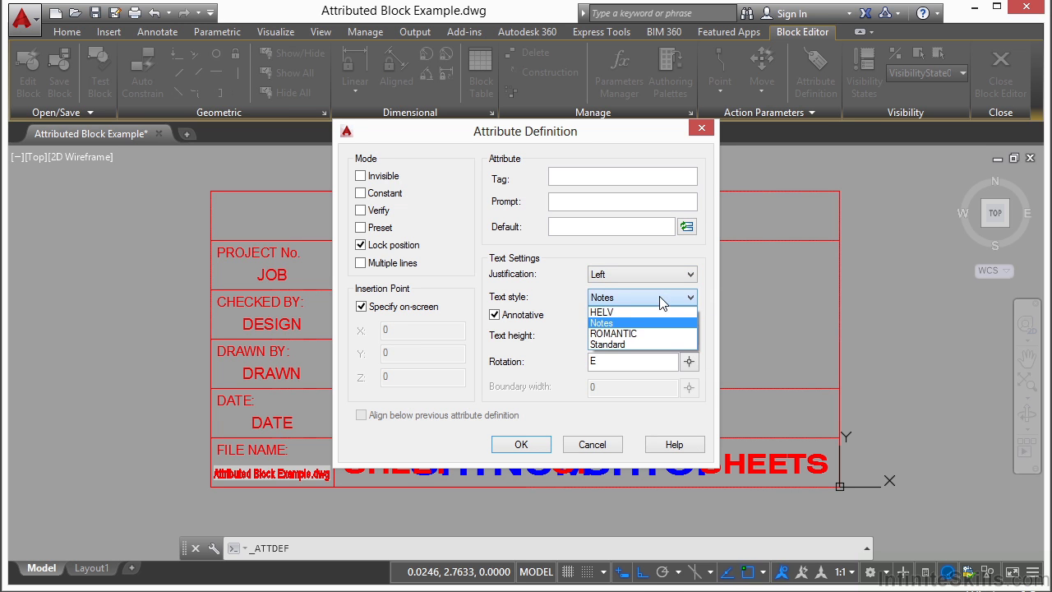
{"action": "left_click", "coordinate": [620, 323]}
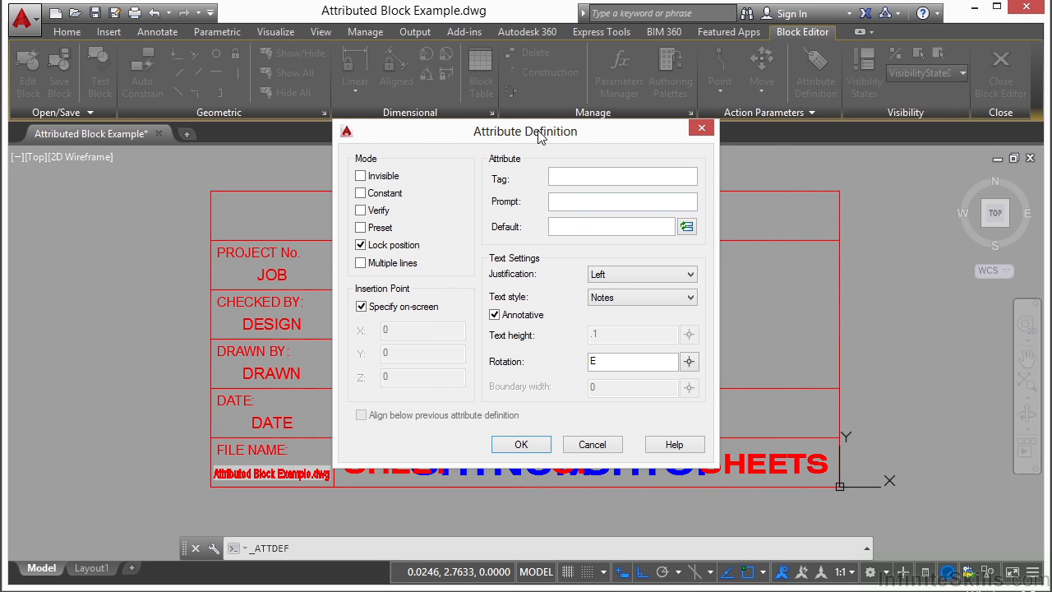
{"action": "left_click_drag", "start_coordinate": [538, 137], "coordinate": [623, 152]}
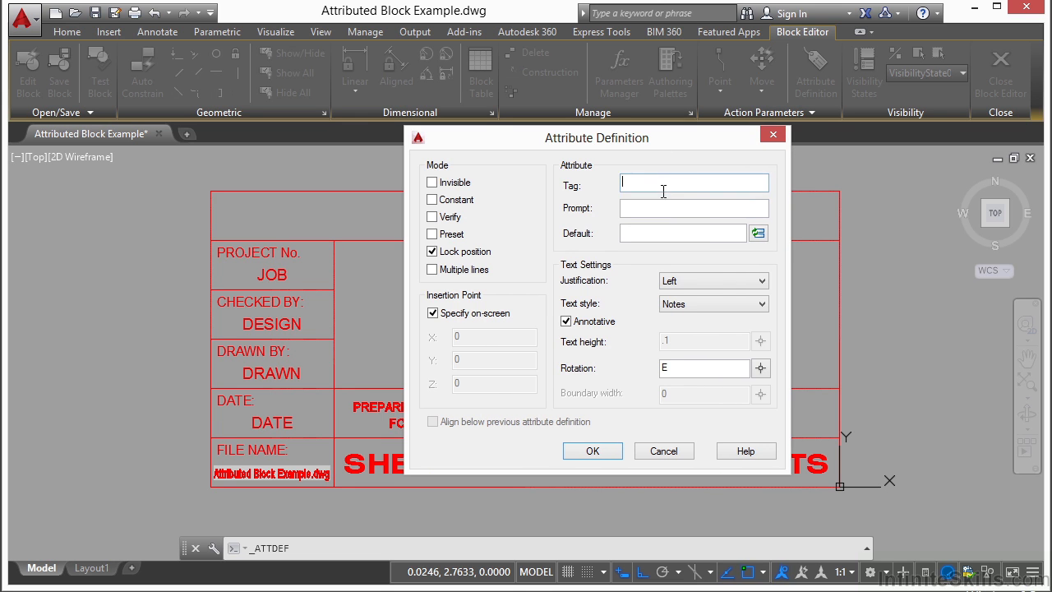
Enter LOCATION as the new attribute's tag, prompt and default value, and accept the definition.
{"action": "type", "text": "LOCA"}
{"action": "key", "text": "Tab"}
{"action": "type", "text": "lOCATION"}
{"action": "key", "text": "Tab"}
{"action": "type", "text": "LOCATION"}
{"action": "left_click", "coordinate": [599, 453]}
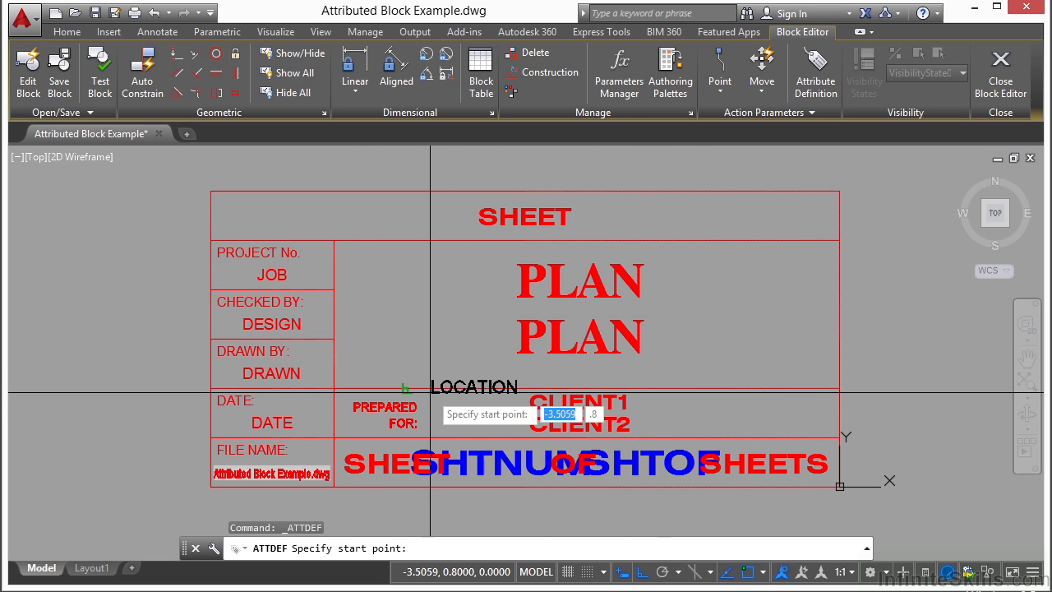
Place the LOCATION attribute in the PREPARED FOR cell, to the right of CLIENT2 and above the word SHEETS.
{"action": "scroll", "coordinate": [770, 404], "scroll_direction": "up", "scroll_amount": 2}
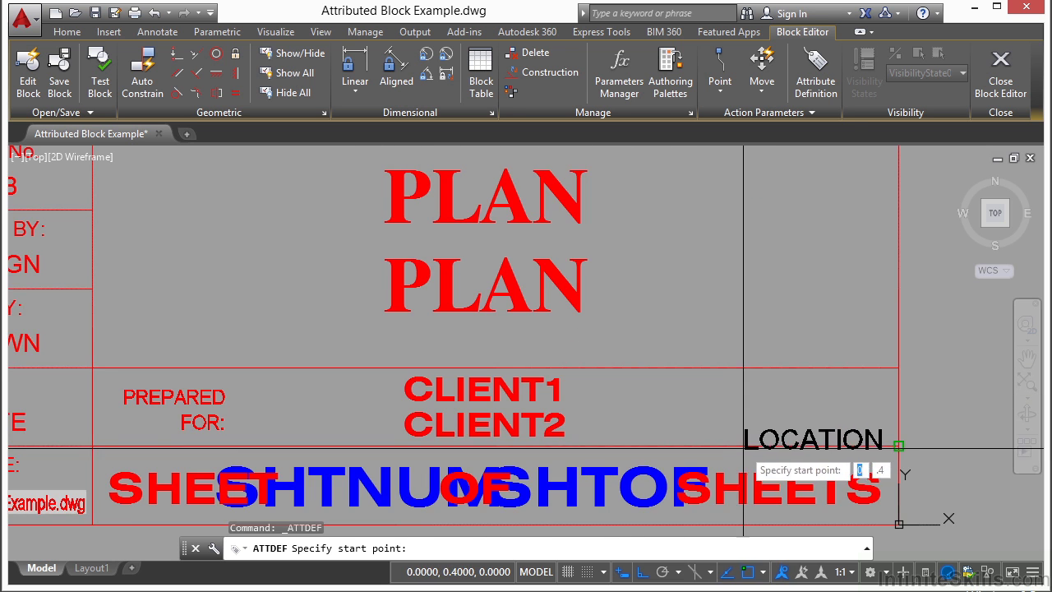
{"action": "scroll", "coordinate": [741, 439], "scroll_direction": "up", "scroll_amount": 2}
{"action": "scroll", "coordinate": [738, 435], "scroll_direction": "down", "scroll_amount": 3}
{"action": "left_click", "coordinate": [661, 408]}
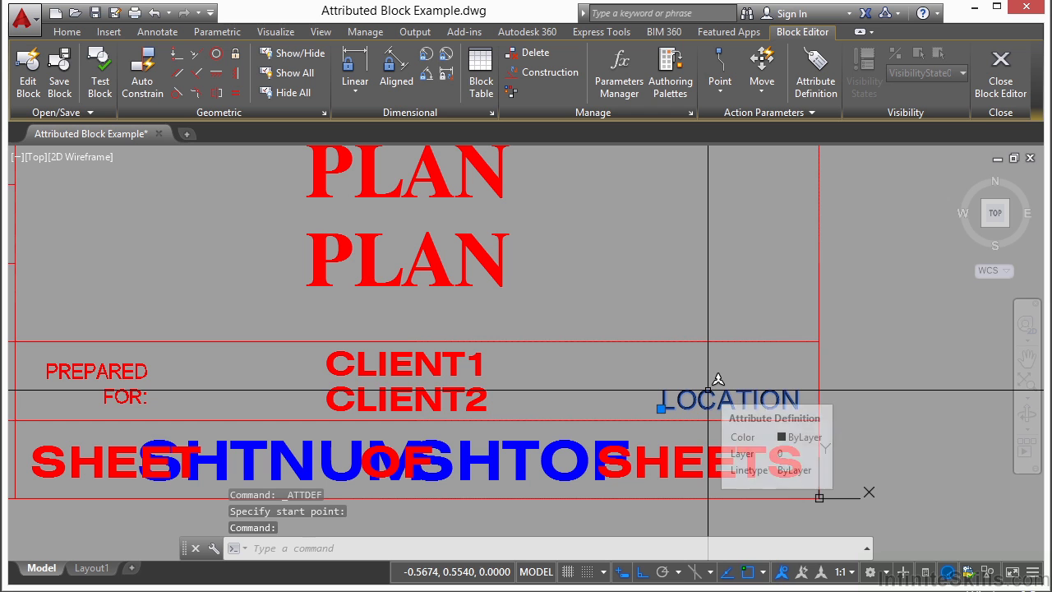
{"action": "key", "text": "Escape"}
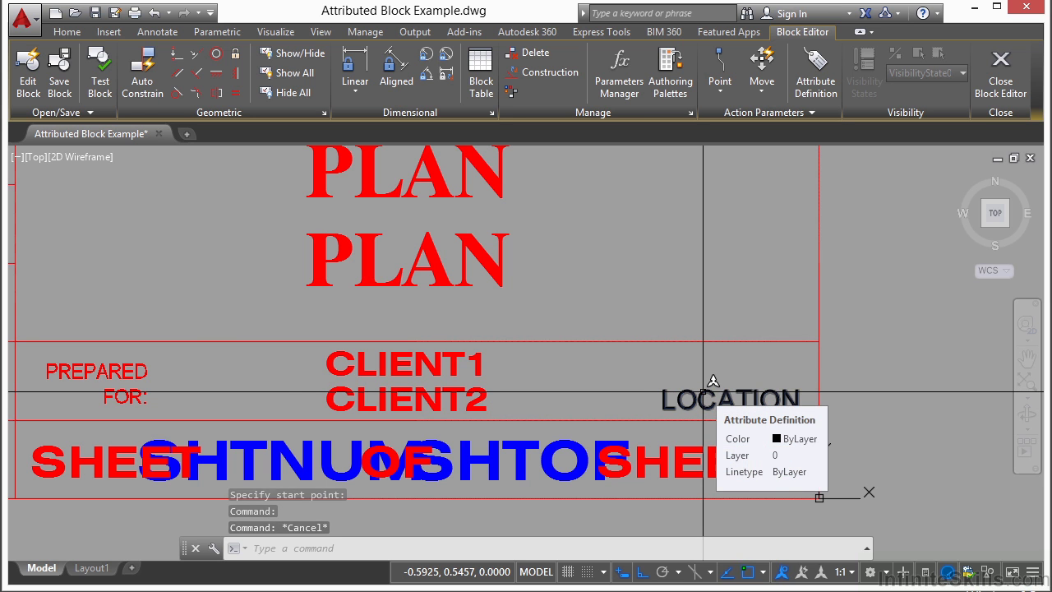
Reorder the block's attributes so that LOCATION directly follows CLIENT2 and precedes JOB.
{"action": "scroll", "coordinate": [713, 382], "scroll_direction": "down", "scroll_amount": 2}
{"action": "left_click", "coordinate": [683, 383]}
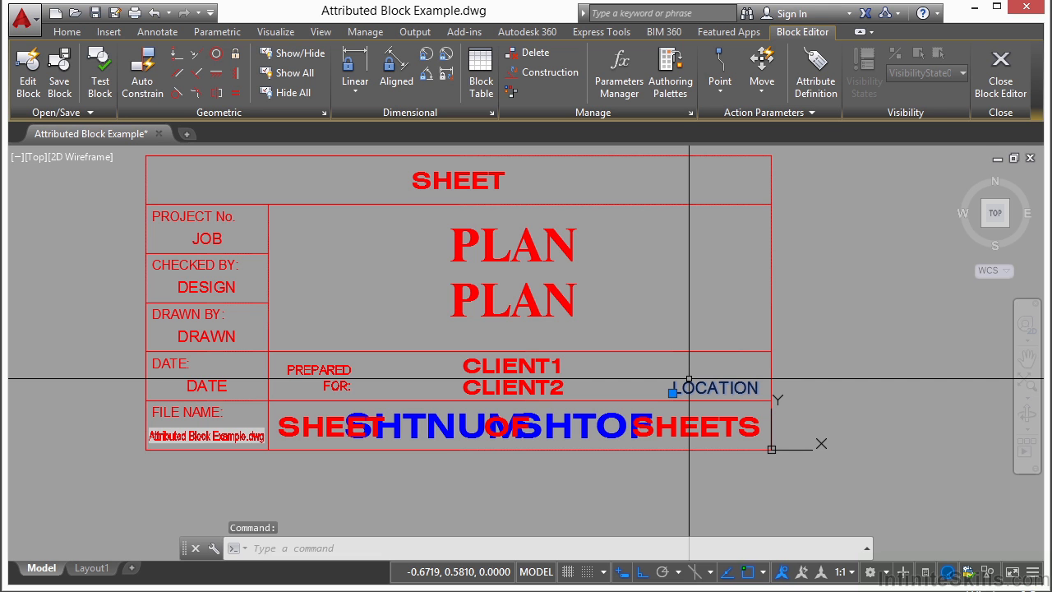
{"action": "right_click", "coordinate": [688, 379]}
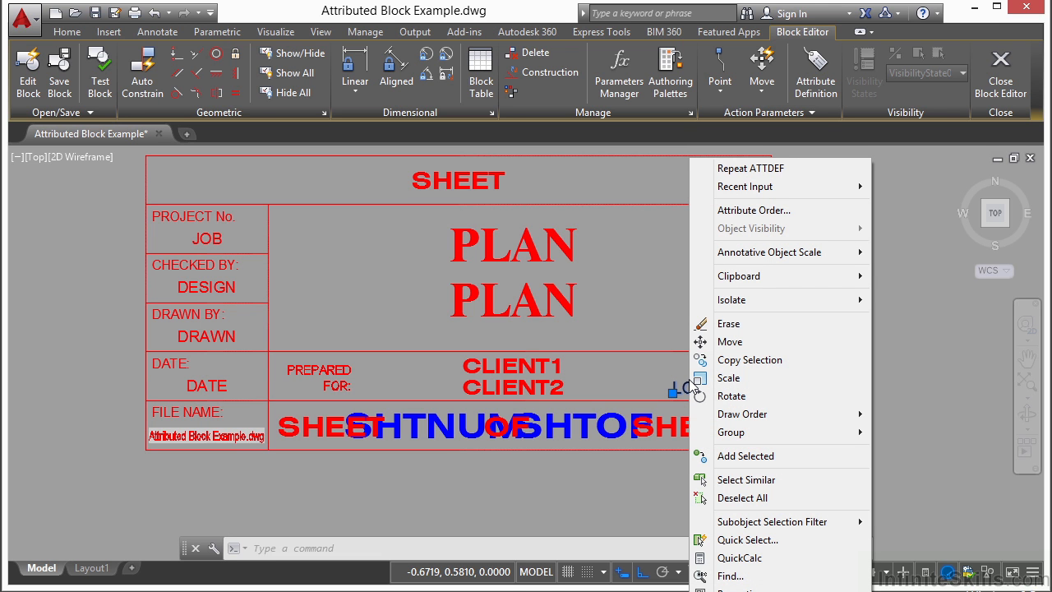
{"action": "left_click", "coordinate": [775, 216]}
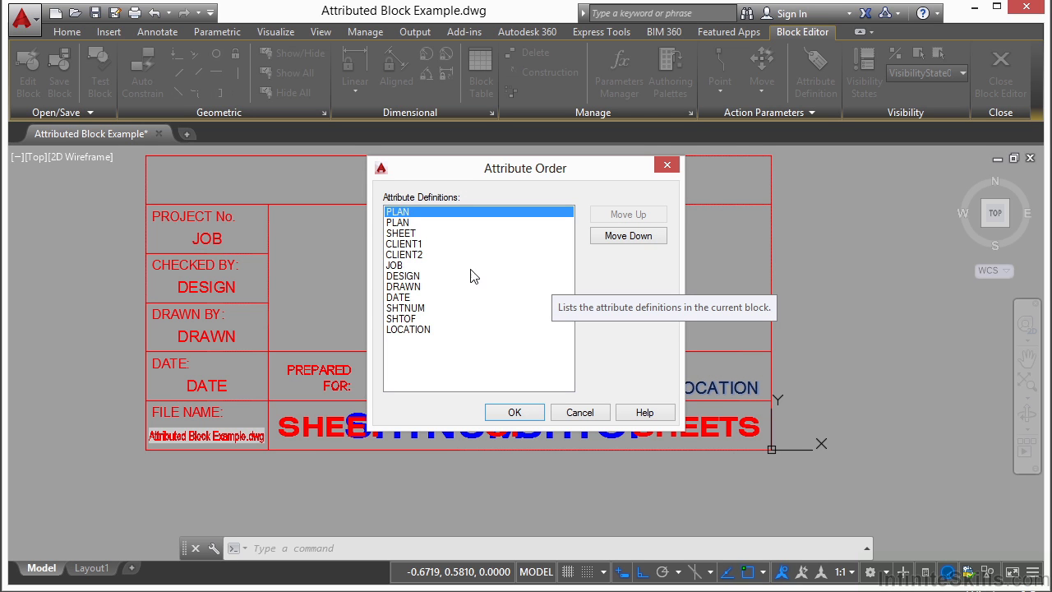
{"action": "left_click", "coordinate": [414, 330]}
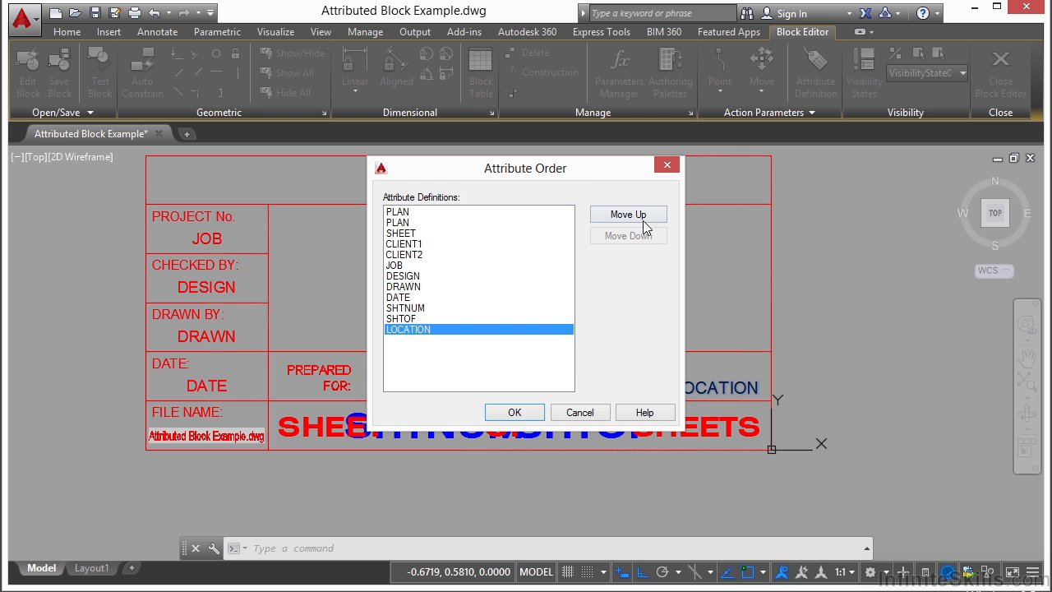
{"action": "left_click_drag", "start_coordinate": [552, 175], "coordinate": [606, 177]}
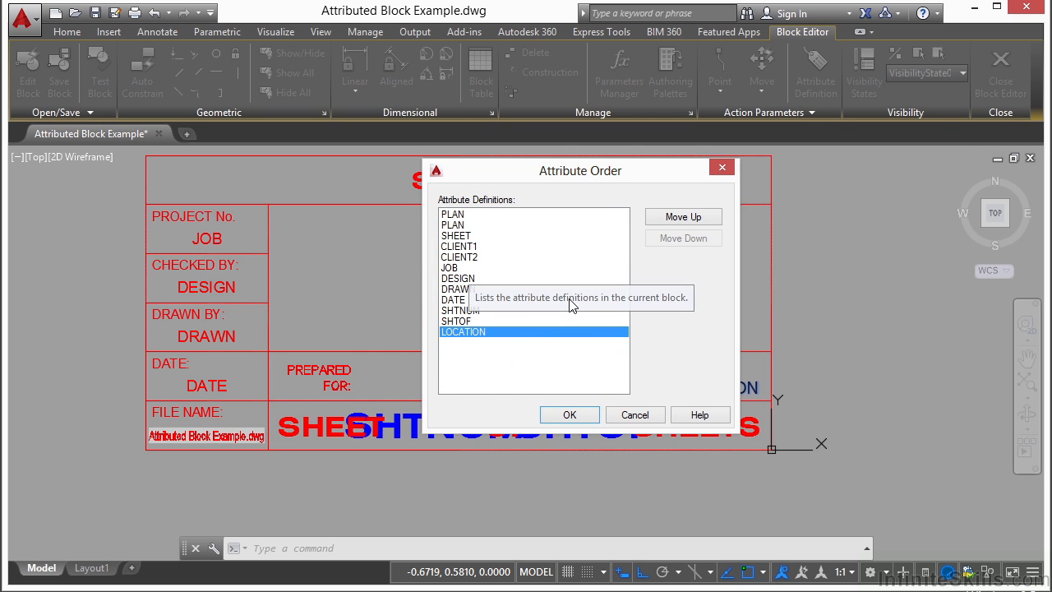
{"action": "left_click", "coordinate": [701, 219]}
{"action": "left_click", "coordinate": [702, 221]}
{"action": "left_click", "coordinate": [703, 220]}
{"action": "left_click", "coordinate": [701, 221]}
{"action": "left_click", "coordinate": [701, 220]}
{"action": "left_click", "coordinate": [701, 221]}
{"action": "left_click", "coordinate": [569, 415]}
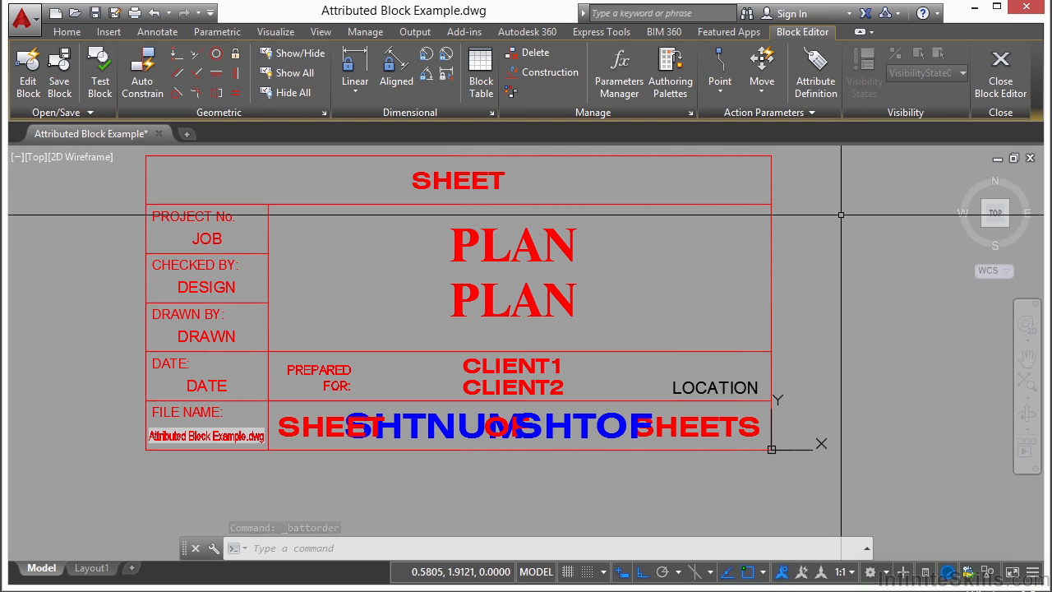
Close the Block Editor with the changes saved and synchronize the attributes of TITLE-BLOCK using BATTMAN.
{"action": "left_click", "coordinate": [1000, 70]}
{"action": "left_click", "coordinate": [561, 268]}
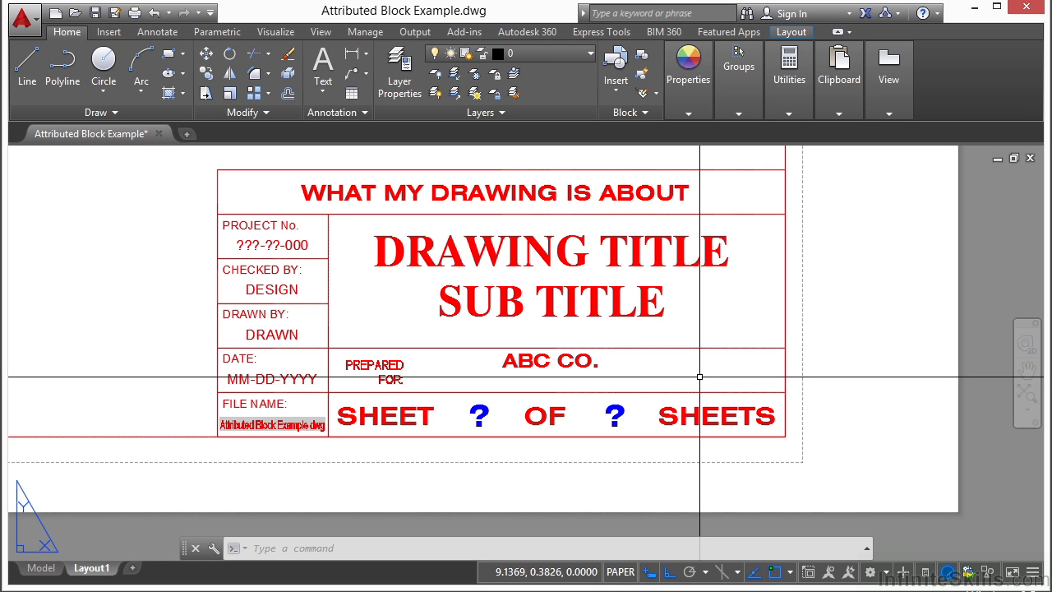
{"action": "type", "text": "BATT"}
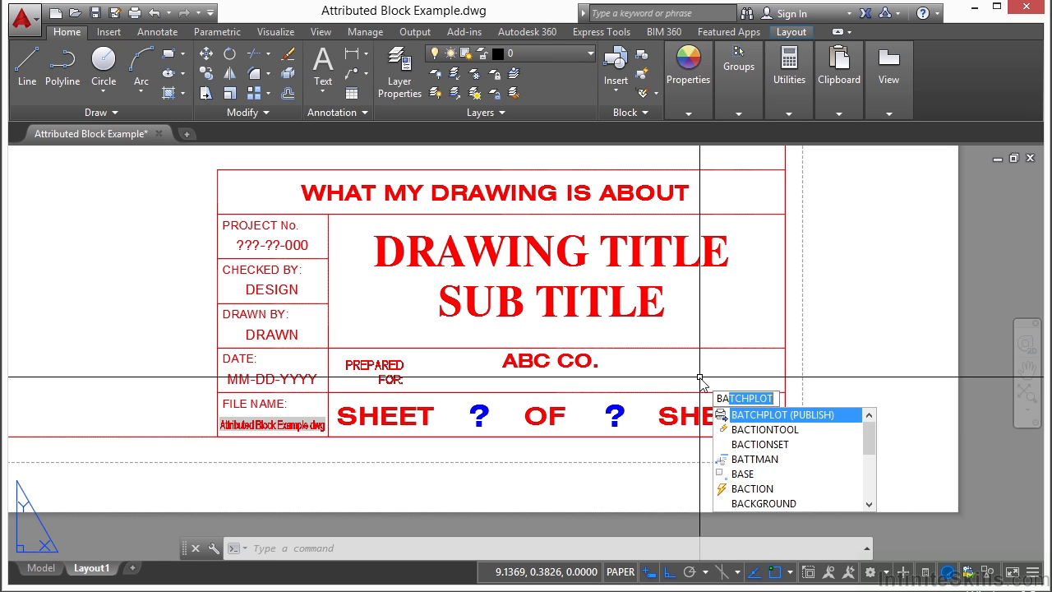
{"action": "type", "text": "MAN"}
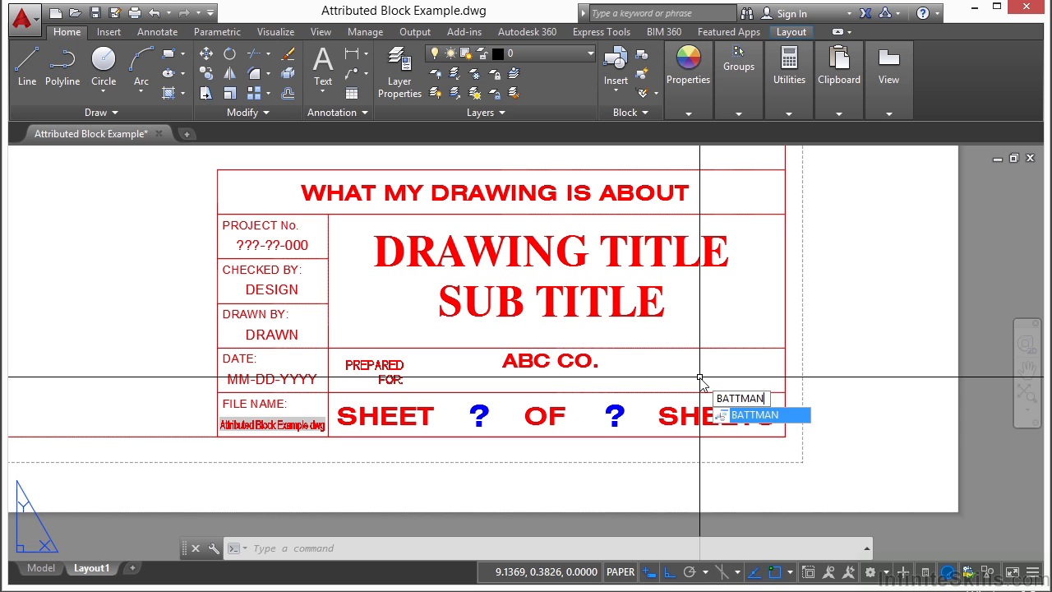
{"action": "key", "text": "Return"}
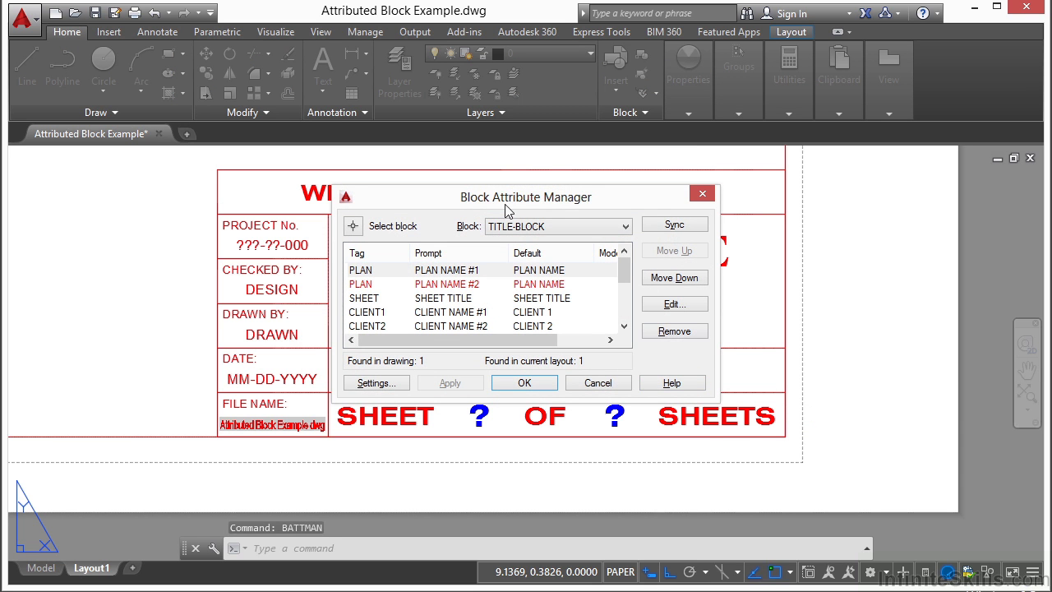
{"action": "left_click", "coordinate": [624, 230]}
{"action": "left_click", "coordinate": [538, 238]}
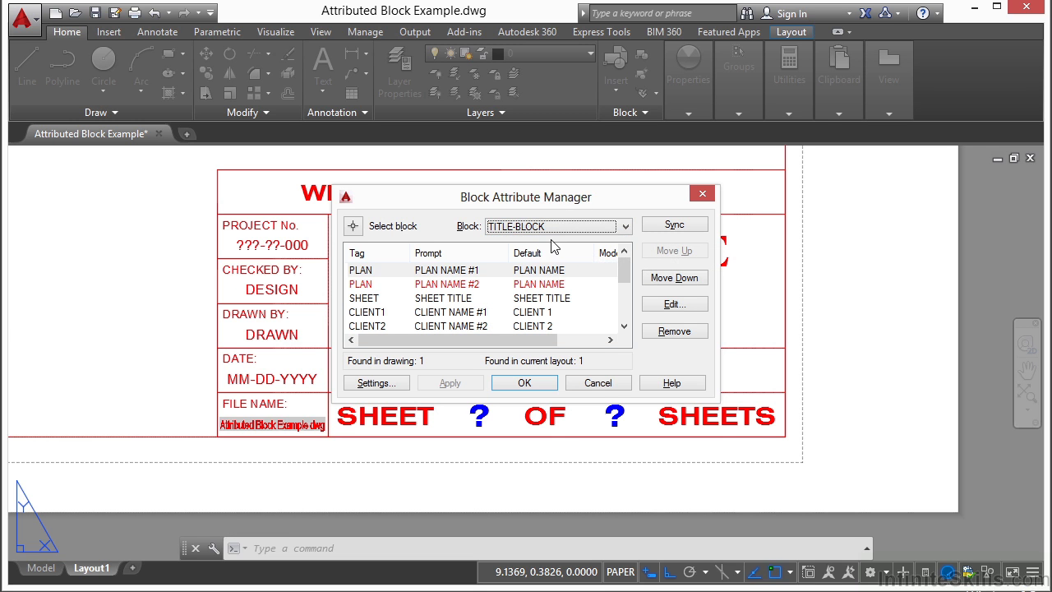
{"action": "left_click", "coordinate": [674, 225]}
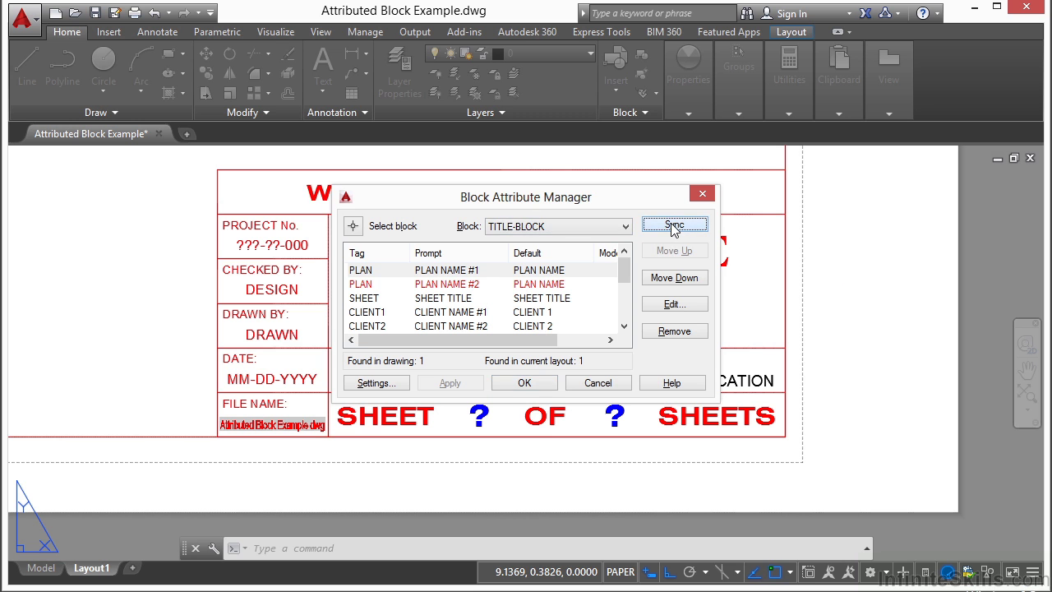
{"action": "left_click", "coordinate": [523, 383]}
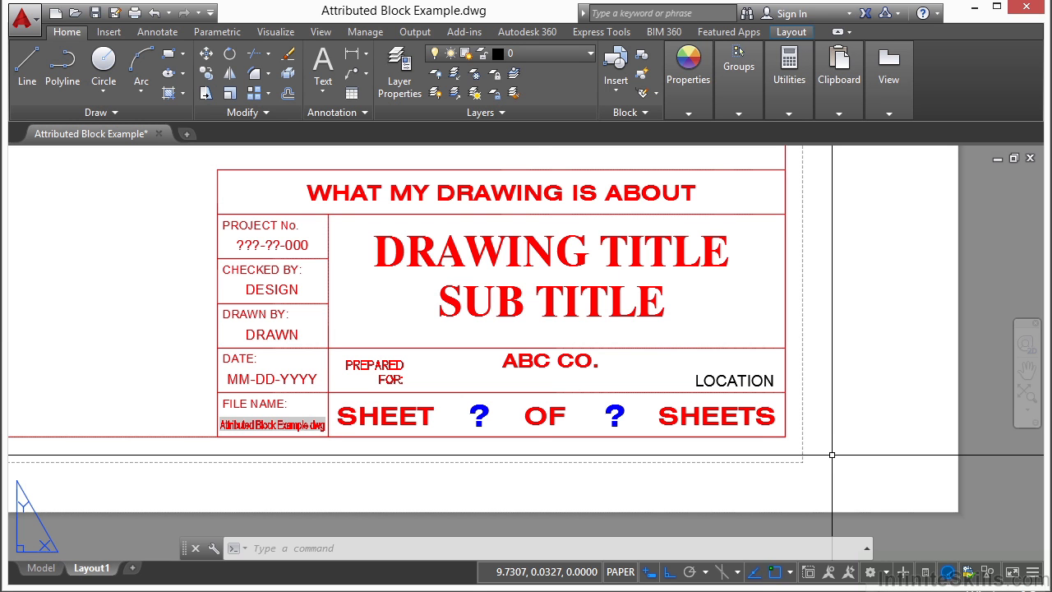
Set the title block's LOCATION attribute value to RIGHT HERE.
{"action": "left_click", "coordinate": [713, 382]}
{"action": "double_click", "coordinate": [713, 382]}
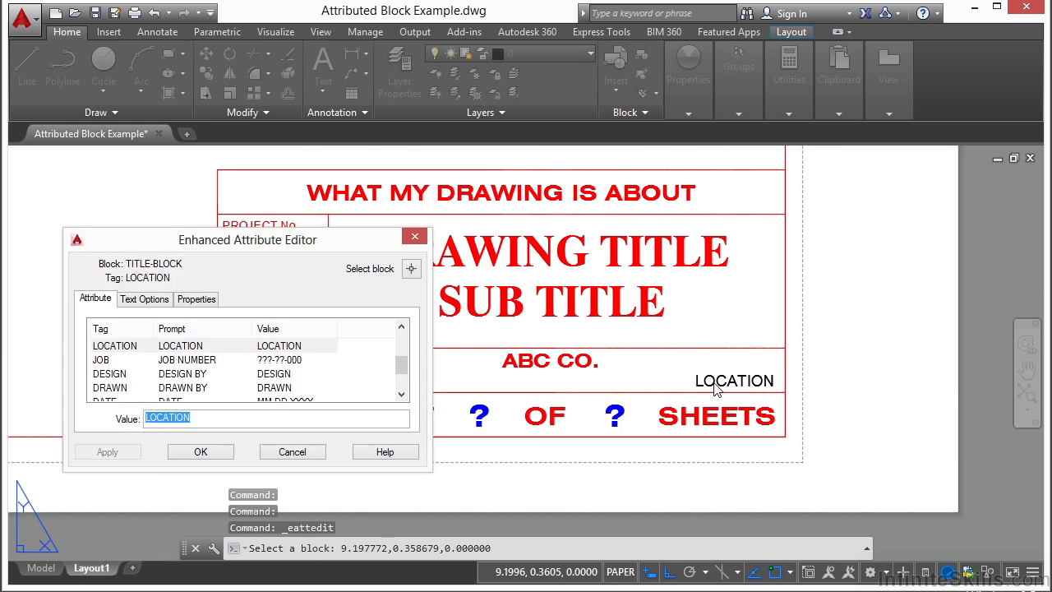
{"action": "type", "text": "RIGHT HERE"}
{"action": "key", "text": "Return"}
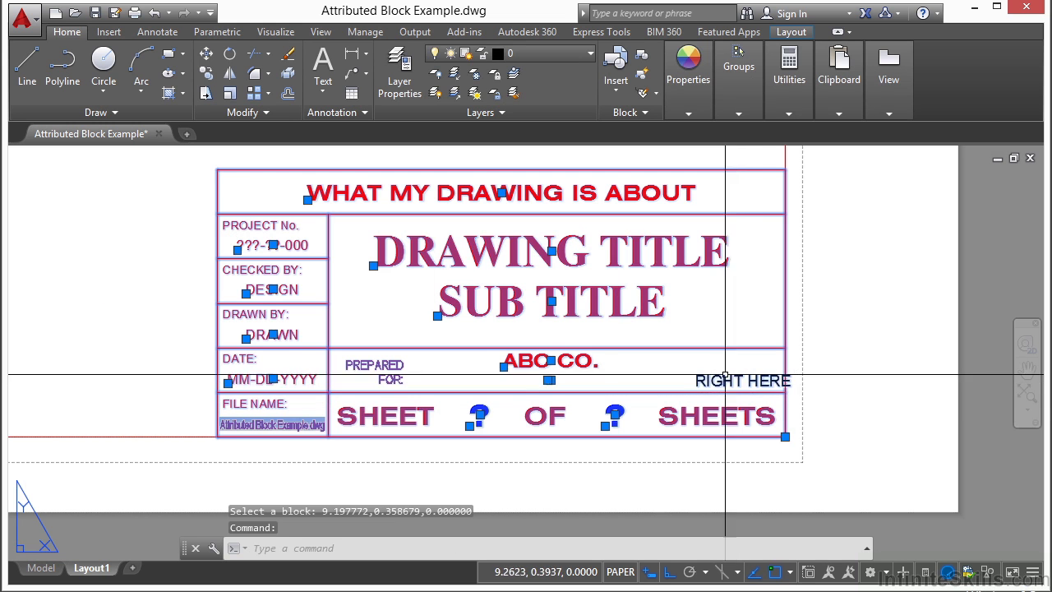
Set the text justification of the title block's LOCATION attribute to Center.
{"action": "left_click", "coordinate": [725, 379]}
{"action": "double_click", "coordinate": [725, 380]}
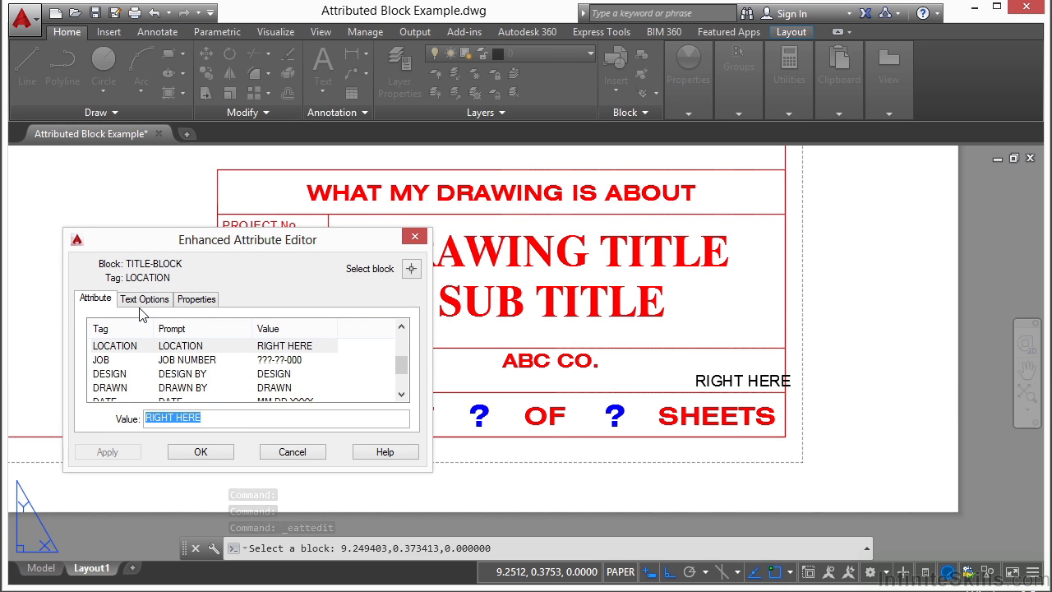
{"action": "left_click", "coordinate": [126, 346]}
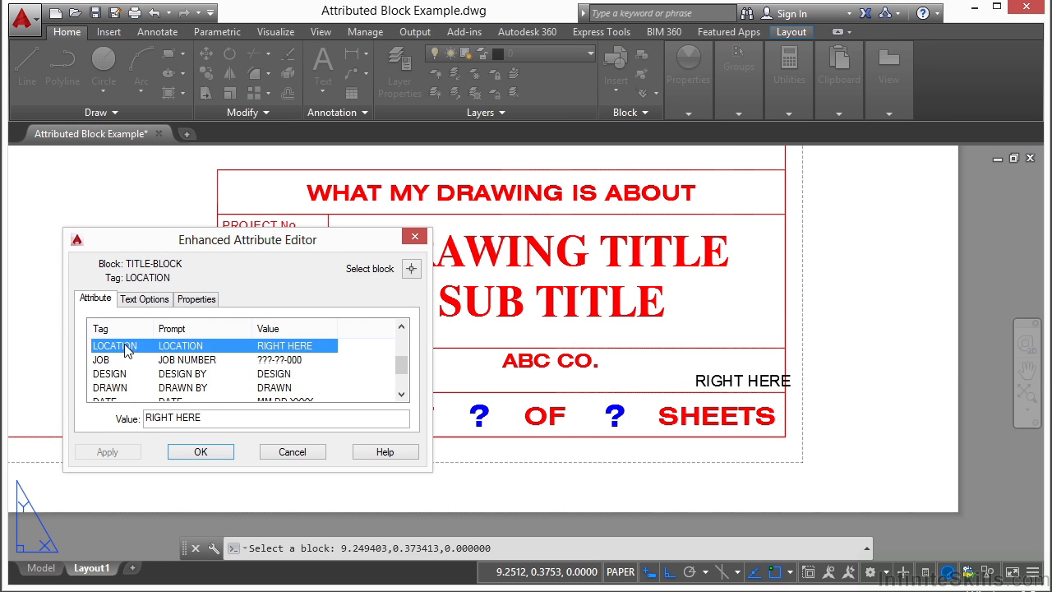
{"action": "left_click", "coordinate": [146, 301]}
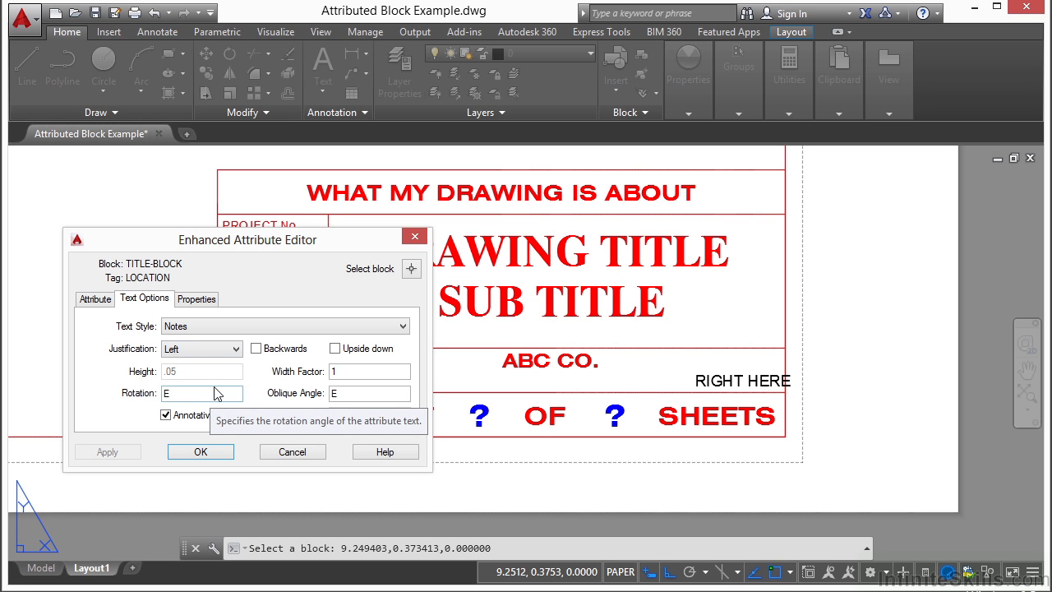
{"action": "left_click", "coordinate": [235, 349]}
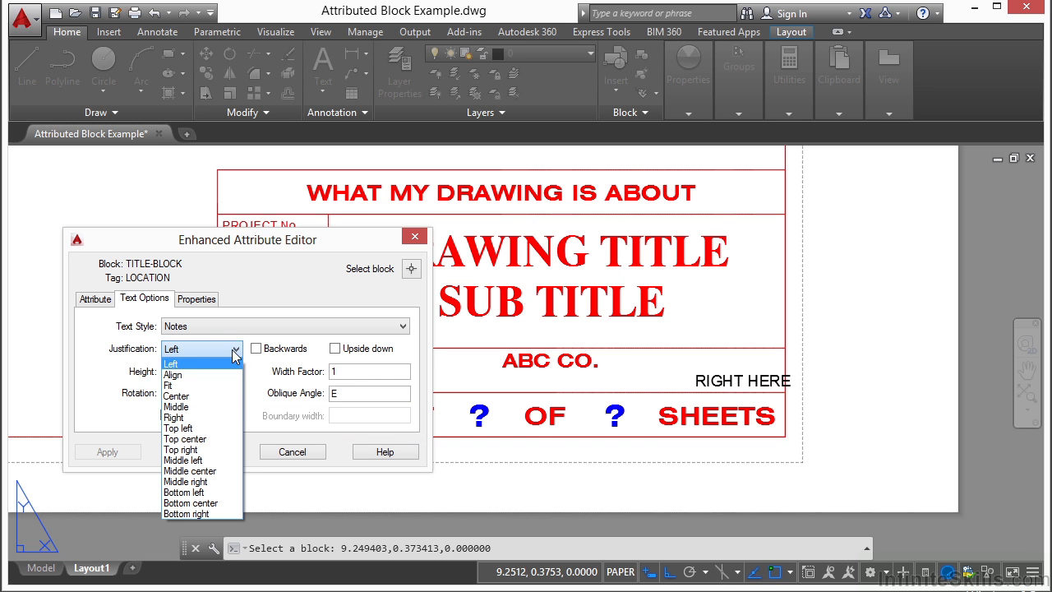
{"action": "left_click", "coordinate": [196, 396]}
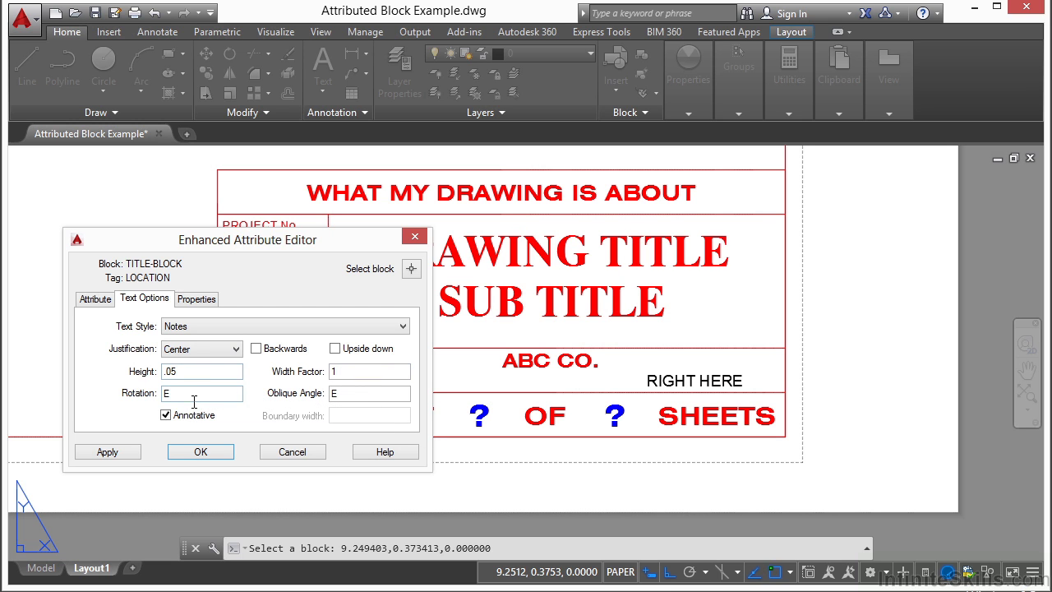
Try a width factor of 2 on the LOCATION attribute's text and set it back to 1.
{"action": "left_click", "coordinate": [166, 416]}
{"action": "left_click", "coordinate": [368, 378]}
{"action": "key", "text": "BackSpace"}
{"action": "type", "text": "2"}
{"action": "key", "text": "BackSpace"}
{"action": "type", "text": "1"}
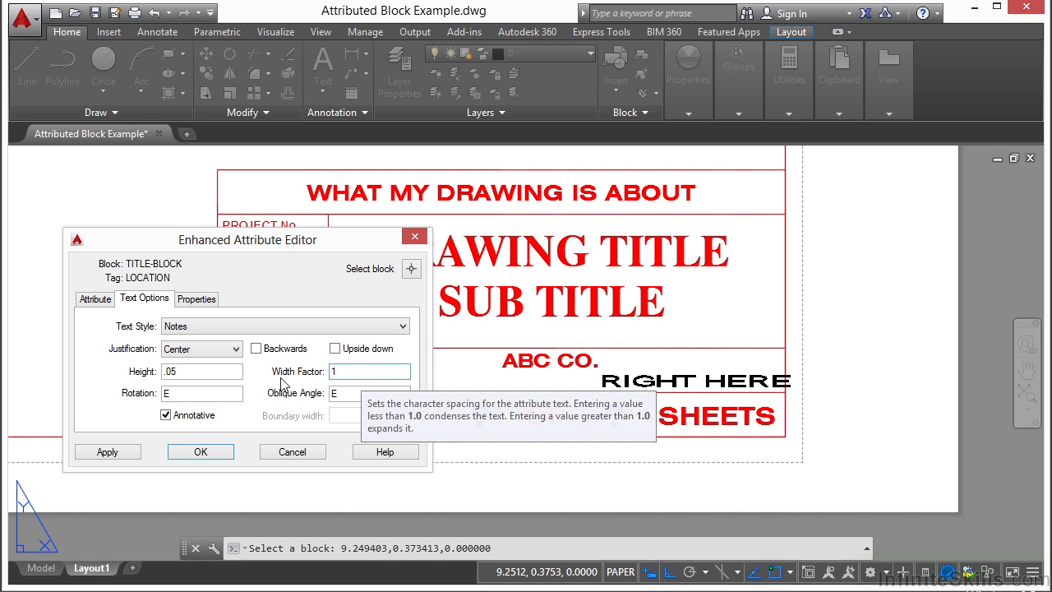
Check the LOCATION attribute's text height and its layer and color properties, and apply the attribute edits.
{"action": "left_click", "coordinate": [227, 377]}
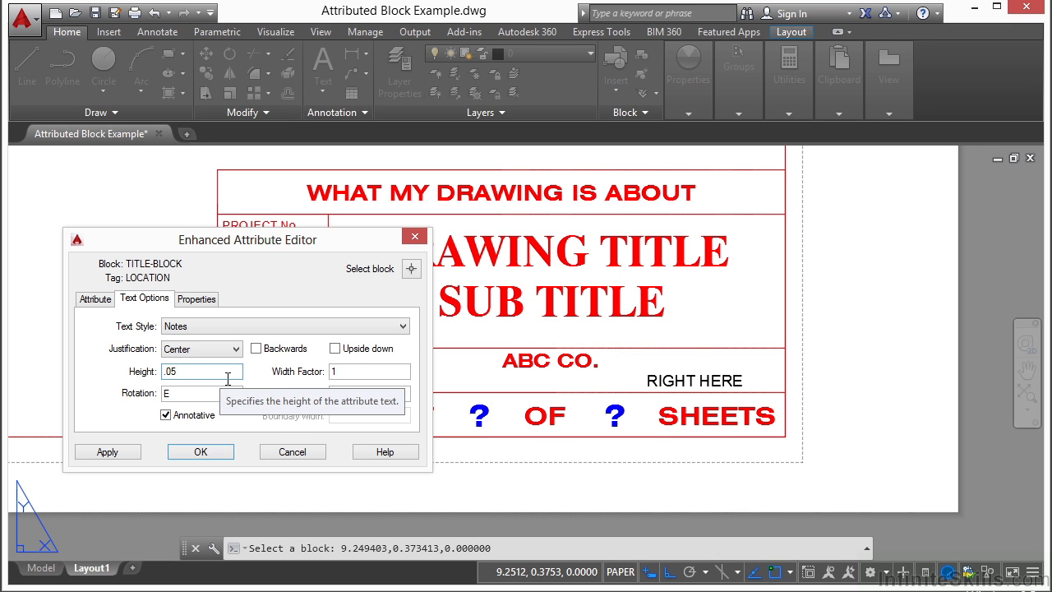
{"action": "left_click", "coordinate": [204, 301]}
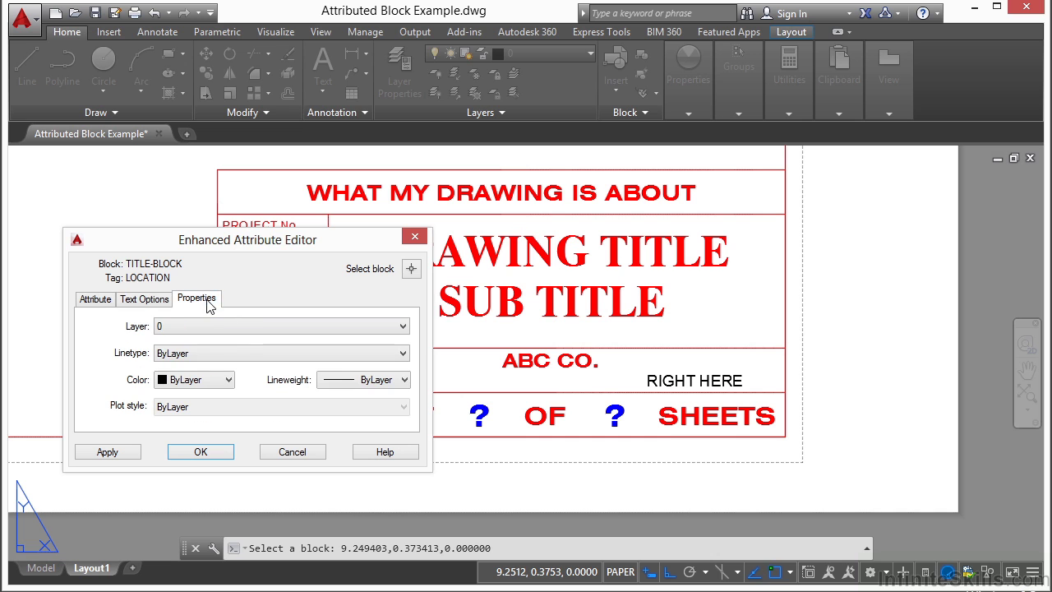
{"action": "left_click", "coordinate": [146, 300]}
{"action": "left_click", "coordinate": [123, 457]}
{"action": "left_click", "coordinate": [200, 453]}
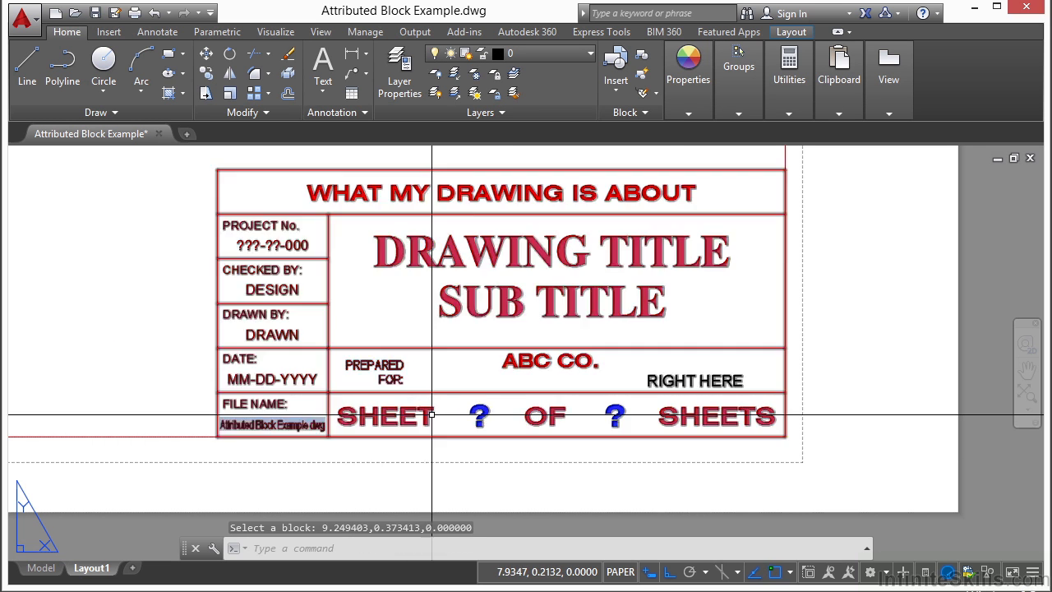